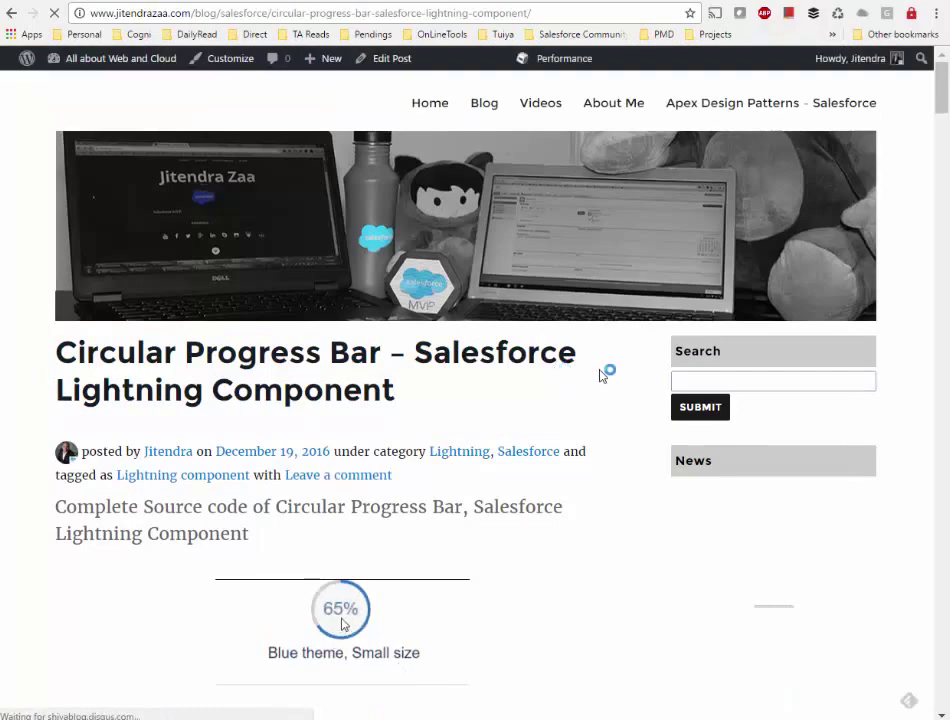
{"action": "scroll", "coordinate": [940, 125], "scroll_direction": "down", "scroll_amount": 3}
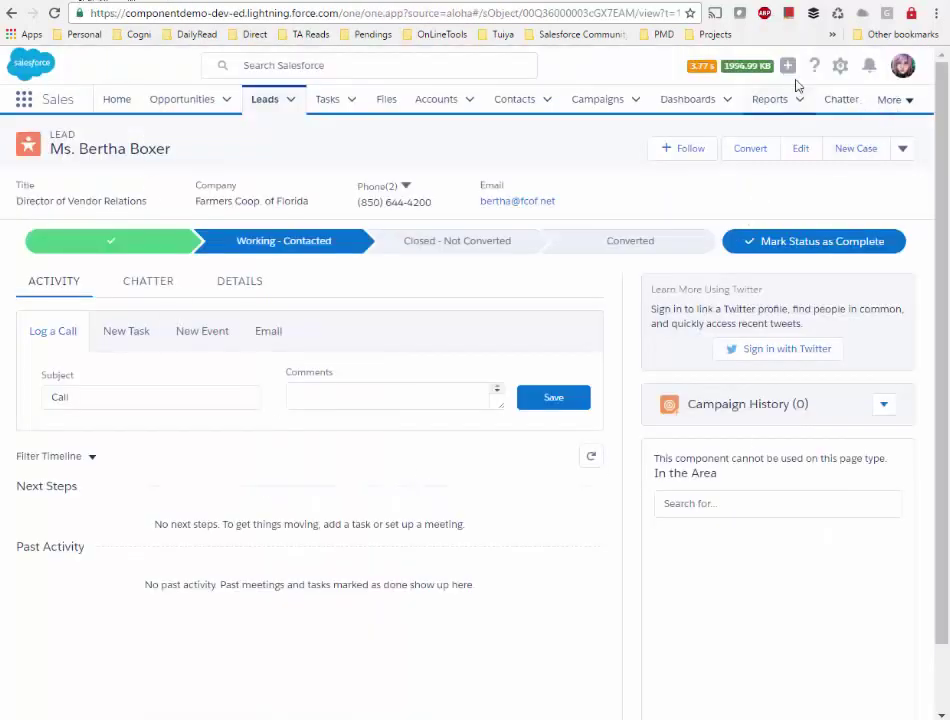
- Open the lead record page for editing and add the custom CircularProgress component above the Twitter component
{"action": "left_click", "coordinate": [839, 67]}
{"action": "left_click", "coordinate": [788, 195]}
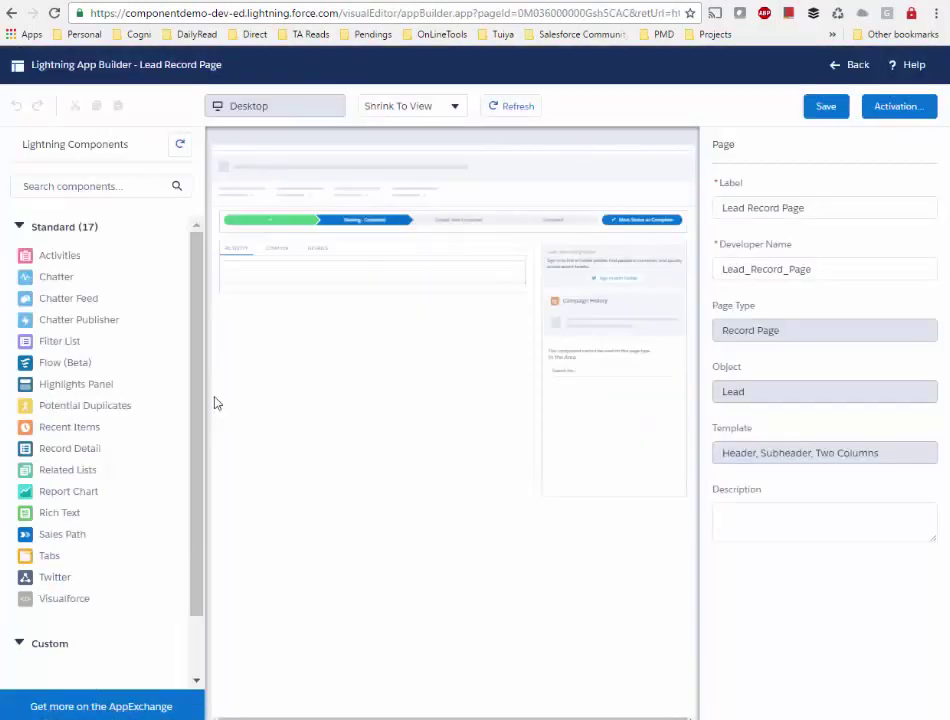
{"action": "scroll", "coordinate": [201, 392], "scroll_direction": "down", "scroll_amount": 1}
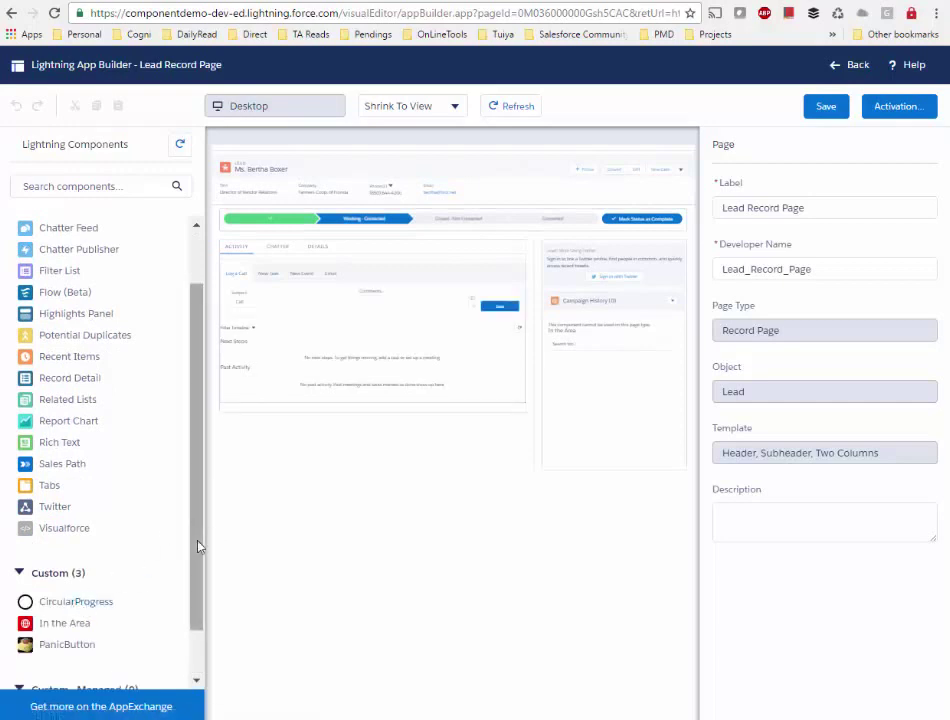
{"action": "left_click_drag", "start_coordinate": [78, 602], "coordinate": [609, 247]}
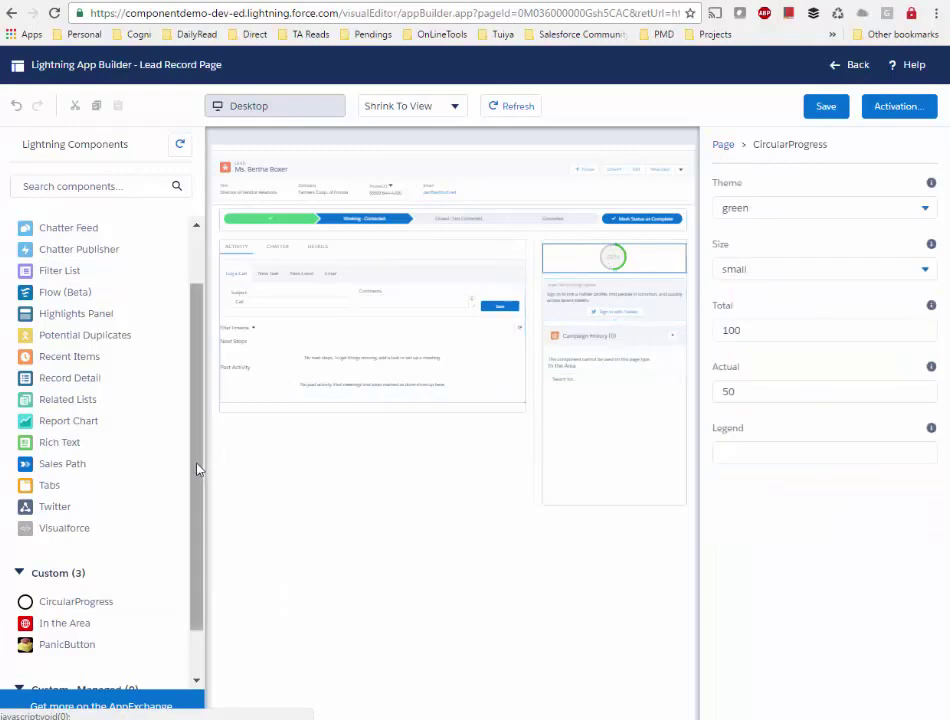
{"action": "scroll", "coordinate": [197, 469], "scroll_direction": "up", "scroll_amount": 2}
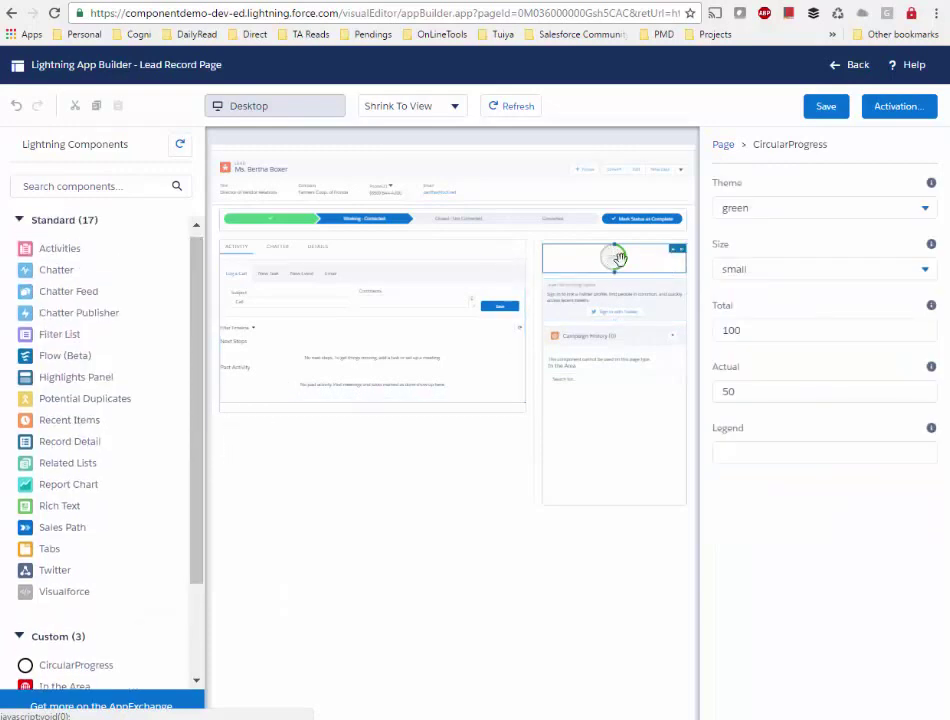
- Set the CircularProgress component's theme to orange and its size to medium
{"action": "left_click", "coordinate": [931, 208]}
{"action": "left_click", "coordinate": [742, 275]}
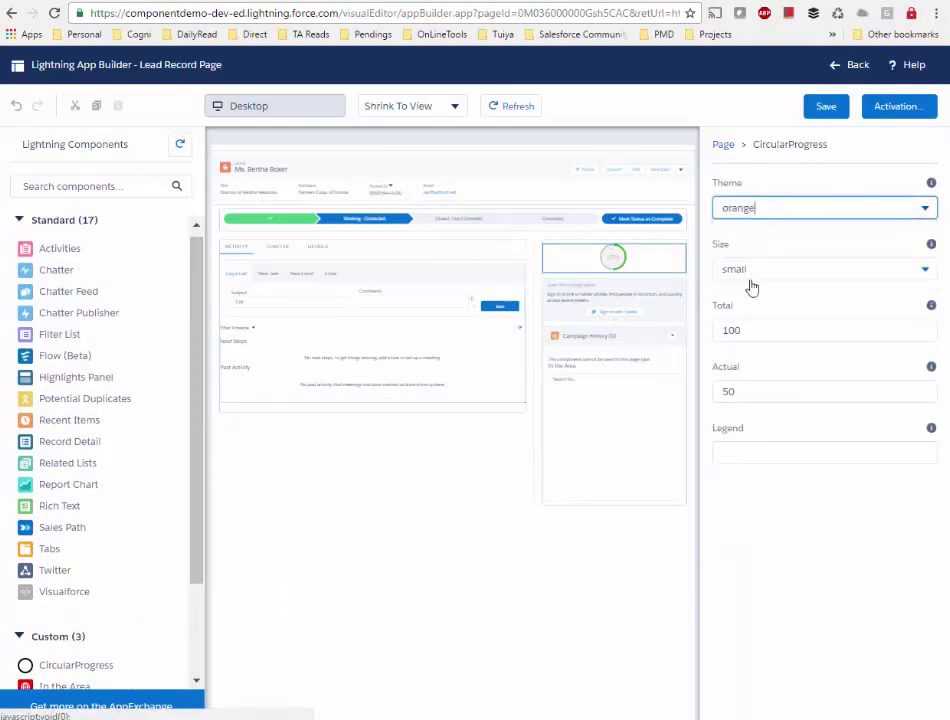
{"action": "left_click", "coordinate": [838, 270]}
{"action": "left_click", "coordinate": [764, 316]}
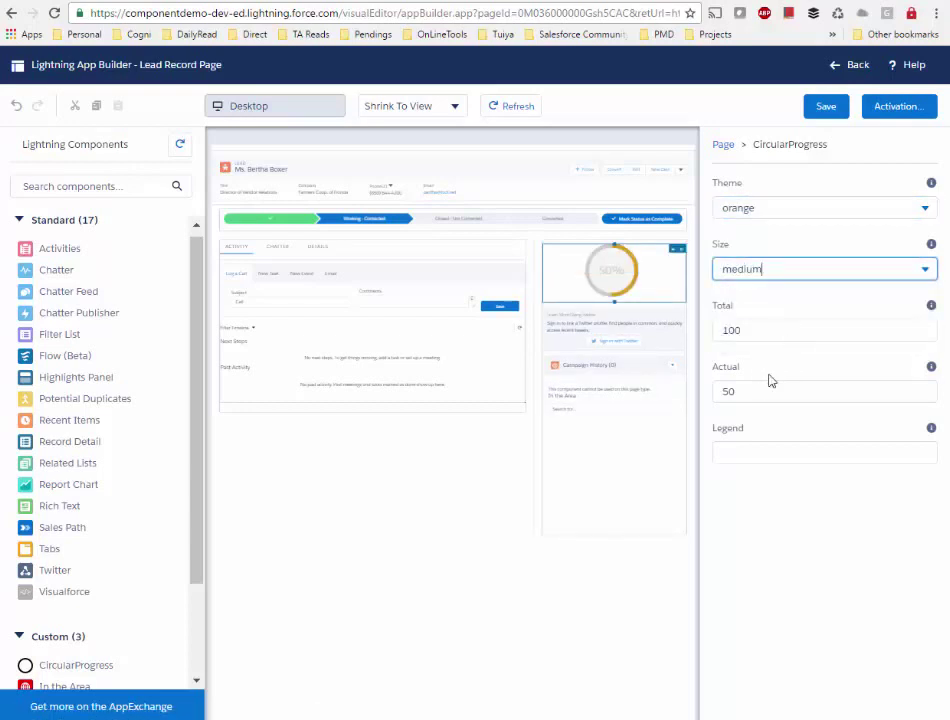
- Set the component's total to 90, actual to 51 and legend to "Sample Of Circular Progress Bar", then save the page and return to the lead
{"action": "left_click_drag", "start_coordinate": [750, 330], "coordinate": [712, 328]}
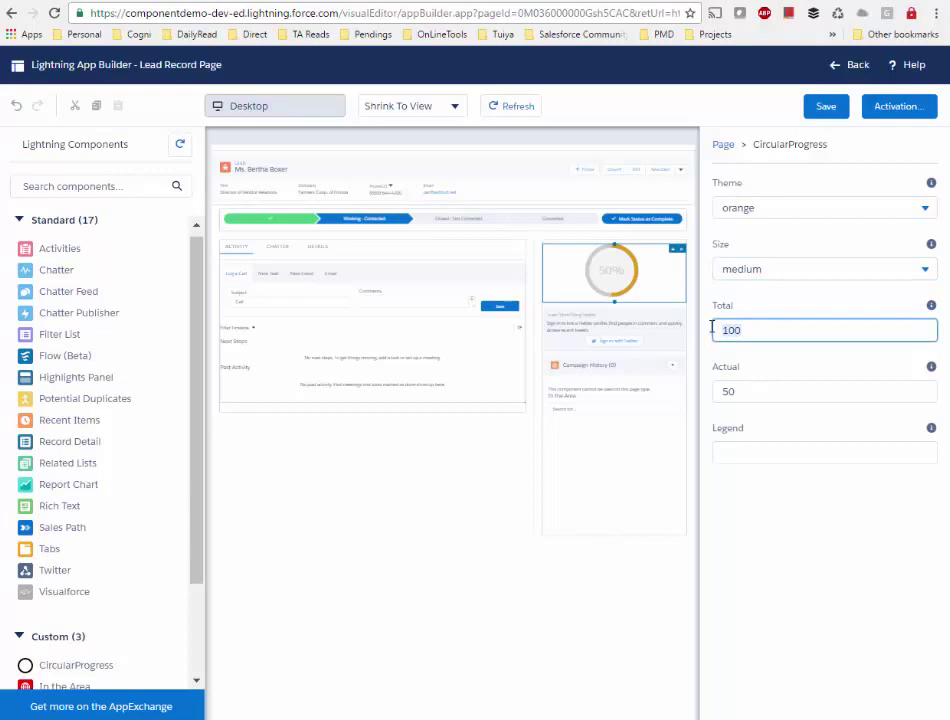
{"action": "left_click", "coordinate": [714, 392]}
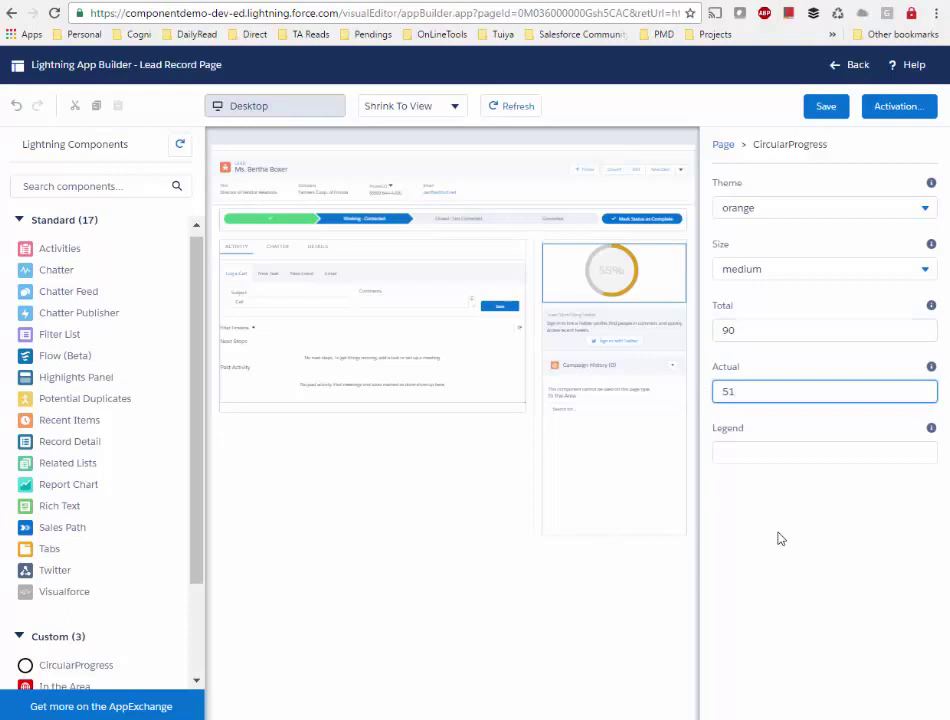
{"action": "left_click", "coordinate": [780, 539]}
{"action": "left_click", "coordinate": [765, 450]}
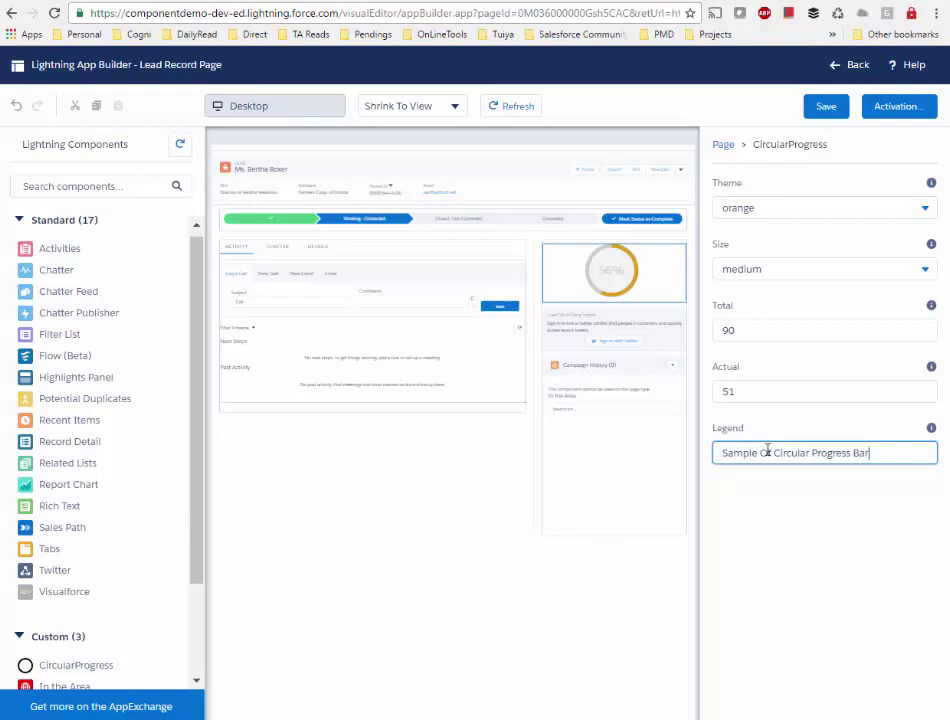
{"action": "left_click", "coordinate": [825, 106]}
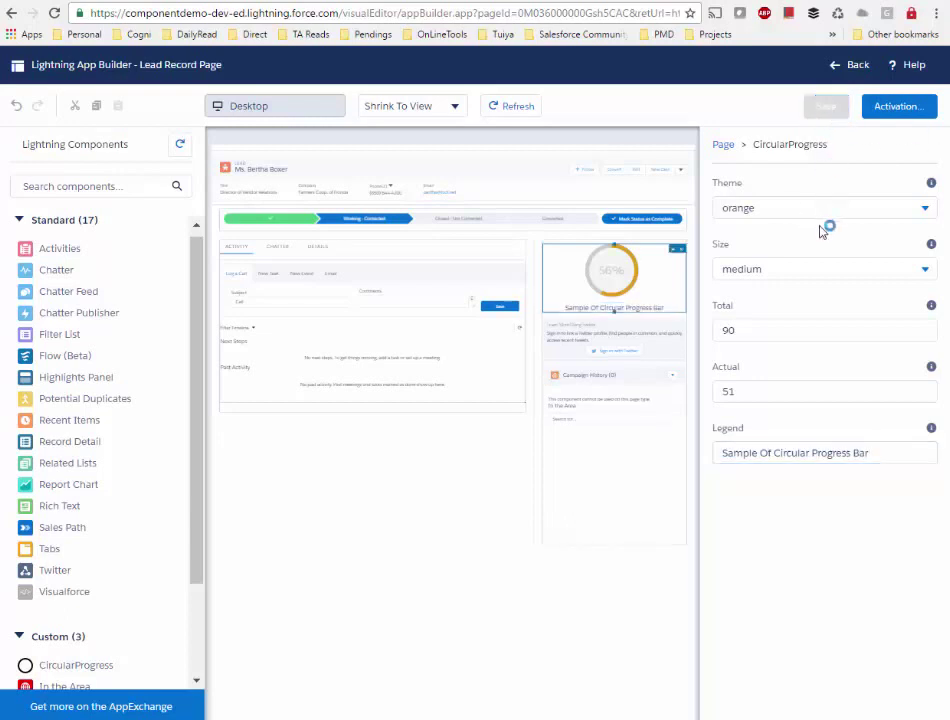
{"action": "left_click", "coordinate": [855, 66]}
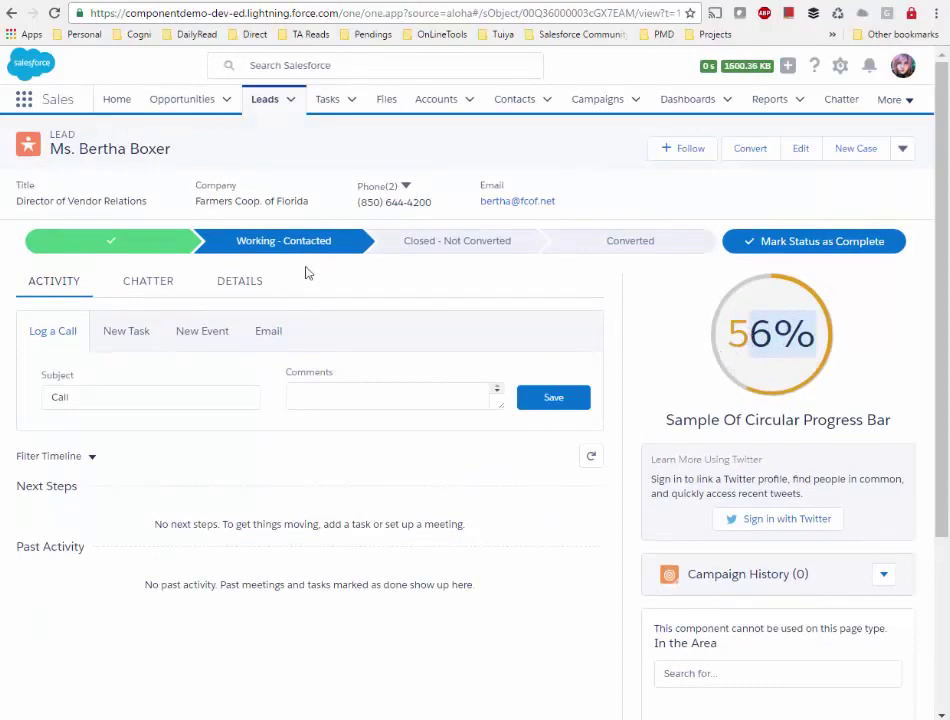
- Check the Lead Score field in the lead's details
{"action": "left_click", "coordinate": [240, 283]}
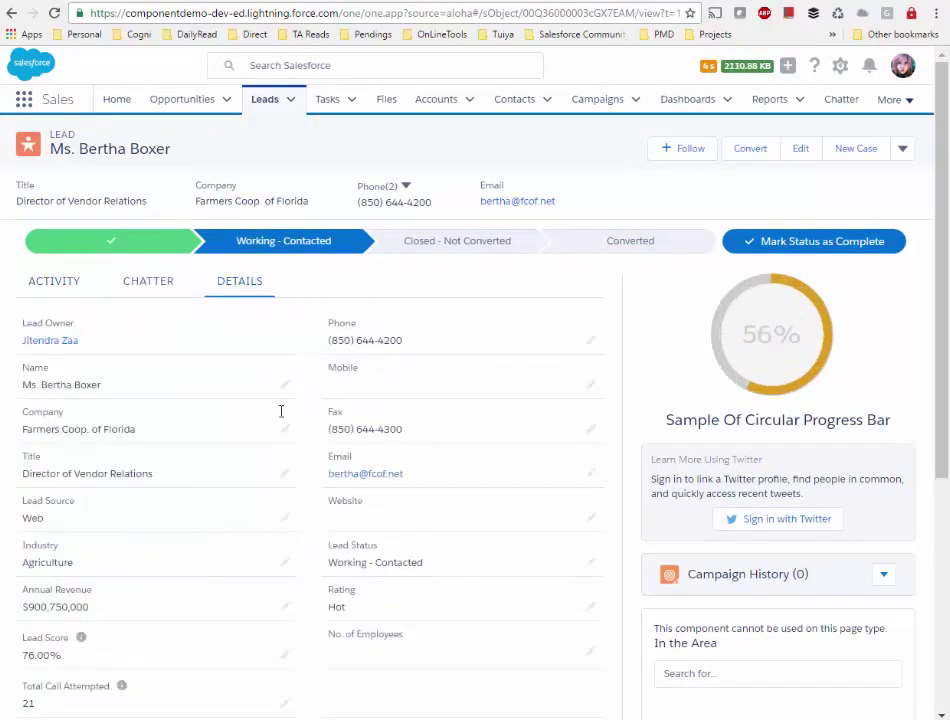
{"action": "scroll", "coordinate": [126, 637], "scroll_direction": "down", "scroll_amount": 2}
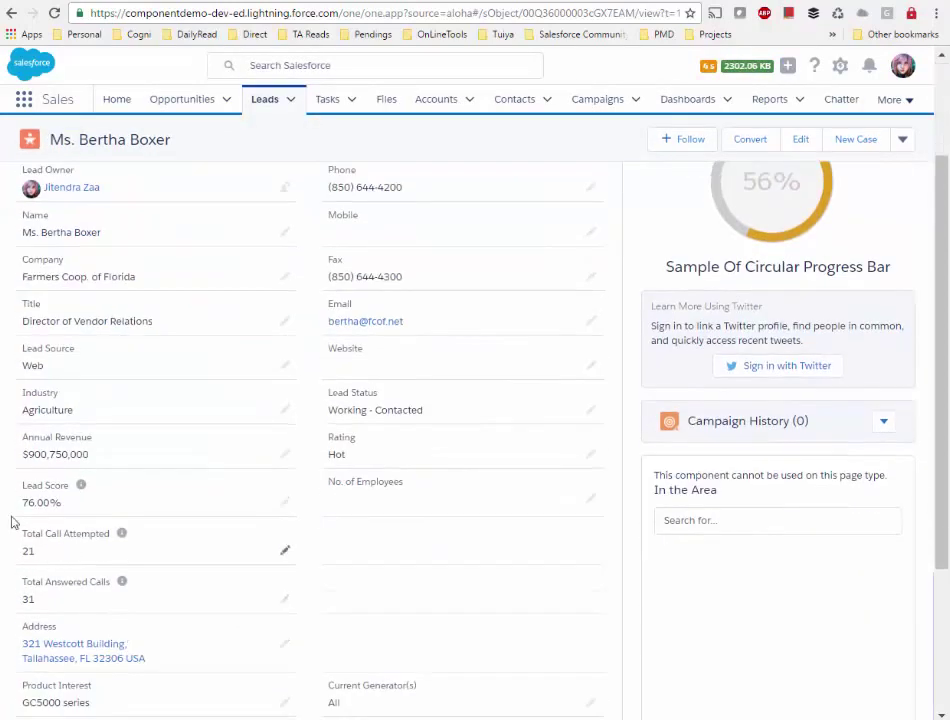
{"action": "left_click_drag", "start_coordinate": [64, 500], "coordinate": [15, 502]}
{"action": "scroll", "coordinate": [140, 520], "scroll_direction": "up", "scroll_amount": 2}
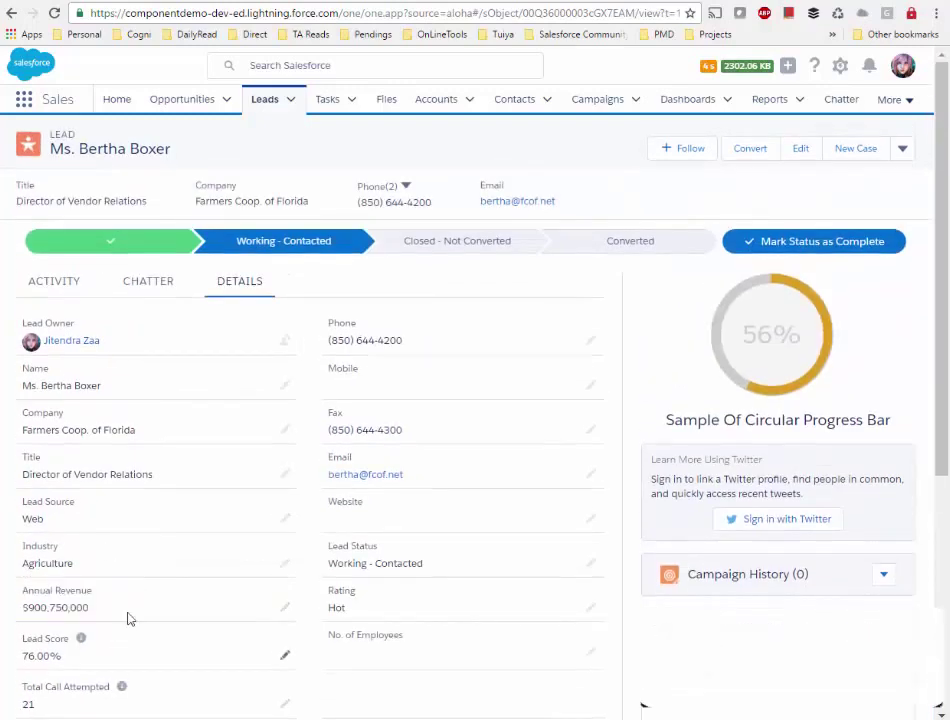
- Switch to Notepad++, copy the field name Lead_Score__c and return to the lead record in the browser
{"action": "key", "text": "alt+Tab"}
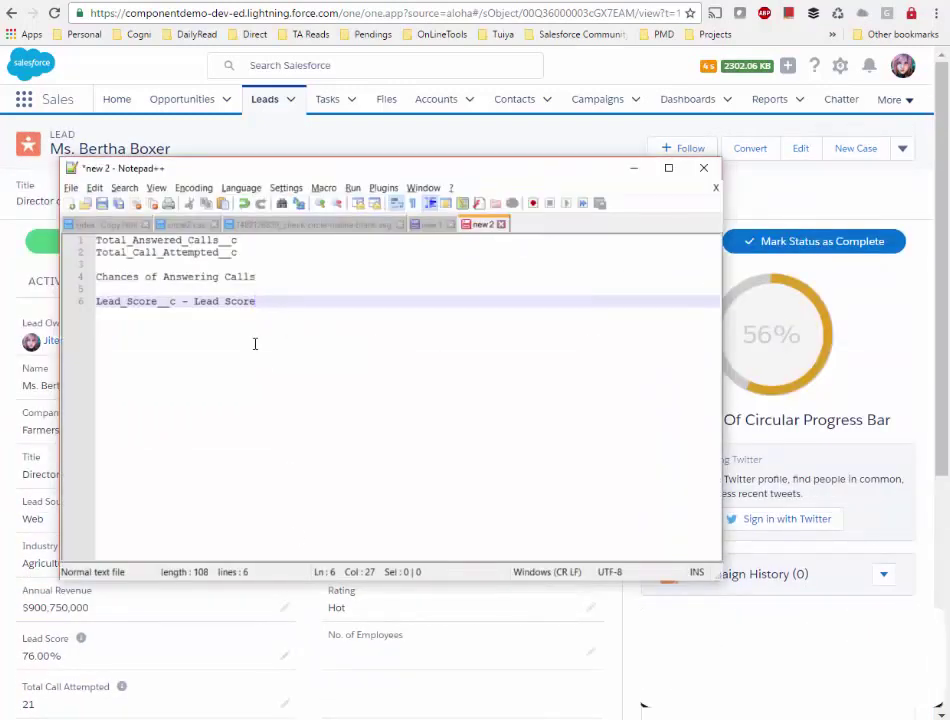
{"action": "left_click_drag", "start_coordinate": [174, 301], "coordinate": [81, 303]}
{"action": "key", "text": "ctrl+c"}
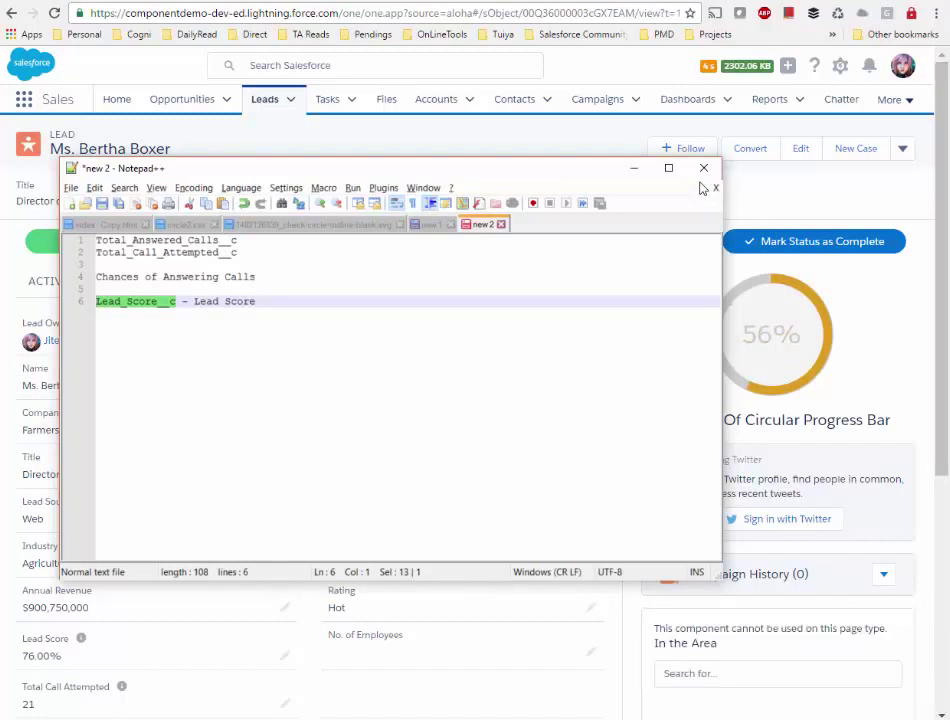
{"action": "left_click", "coordinate": [813, 202]}
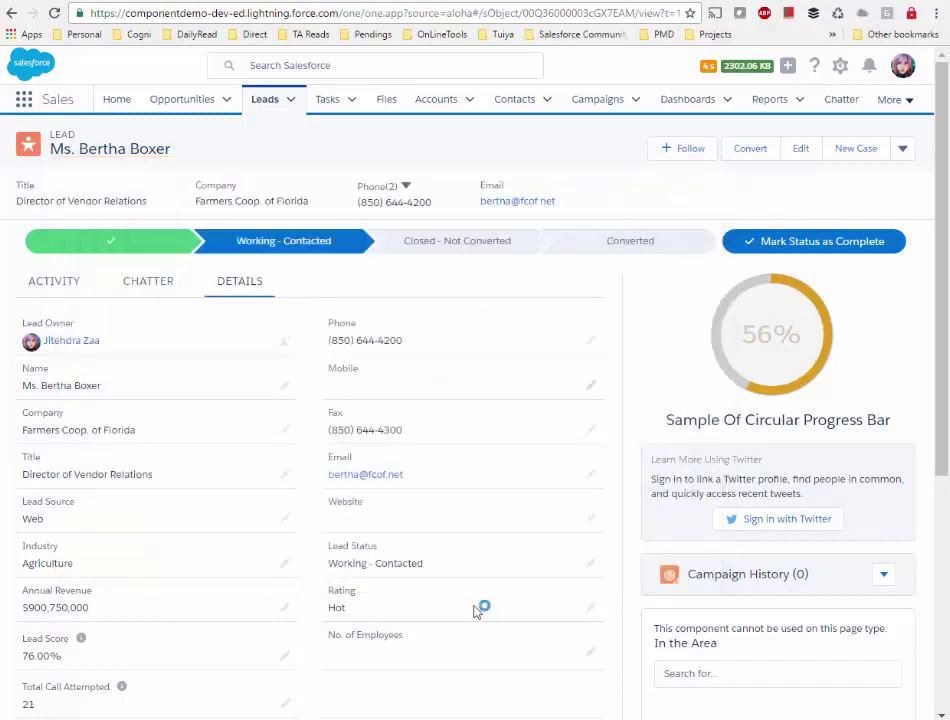
- Open the lead record page for editing and set the CircularProgress component's actual value to Lead_Score__c
{"action": "left_click", "coordinate": [840, 66]}
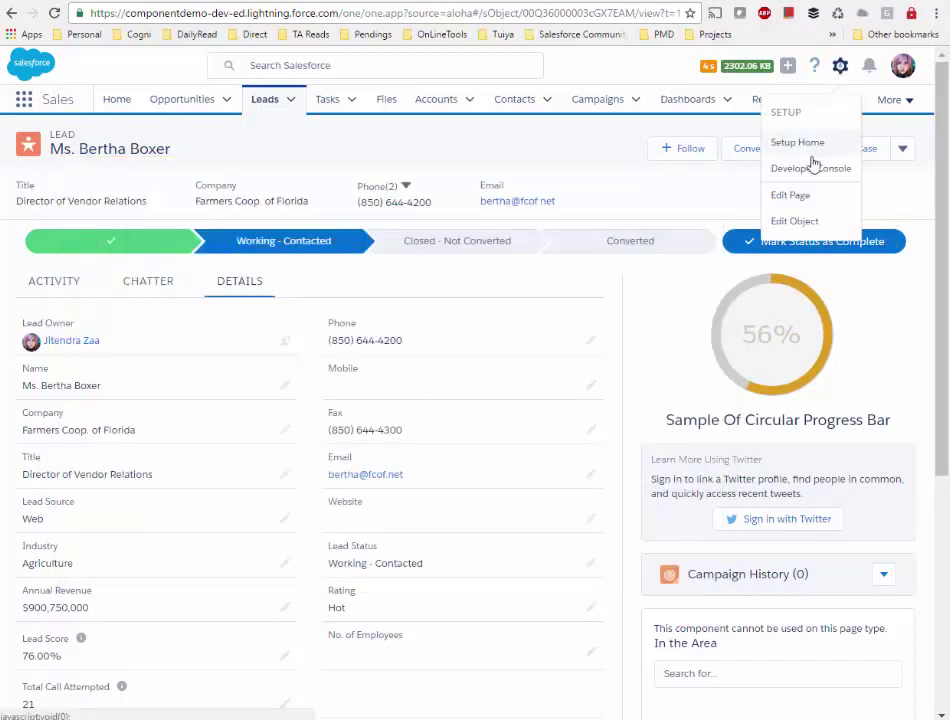
{"action": "left_click", "coordinate": [786, 199]}
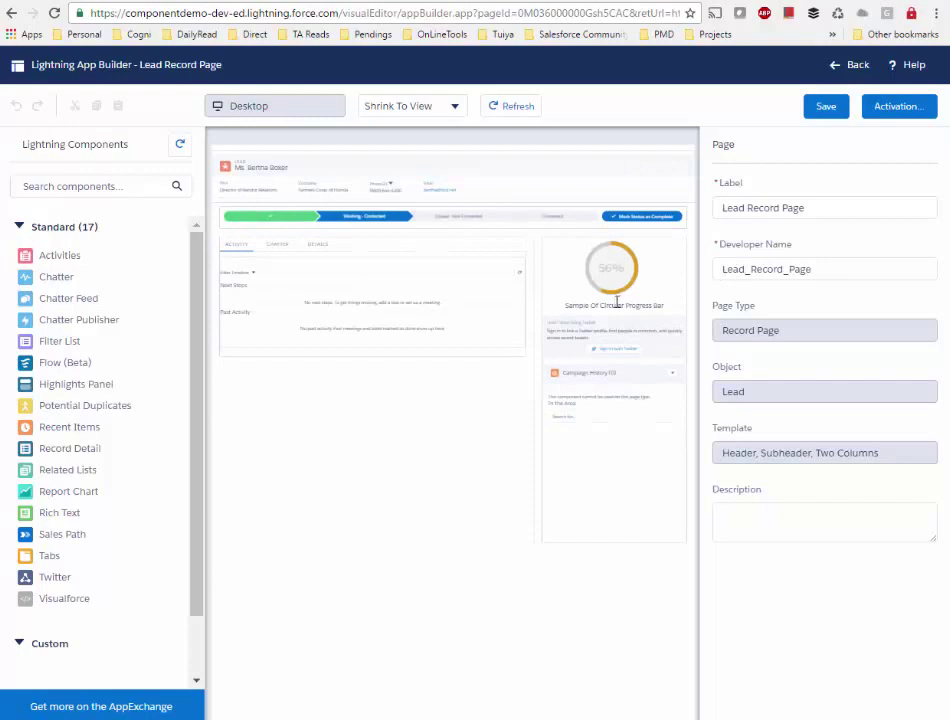
{"action": "left_click", "coordinate": [579, 289]}
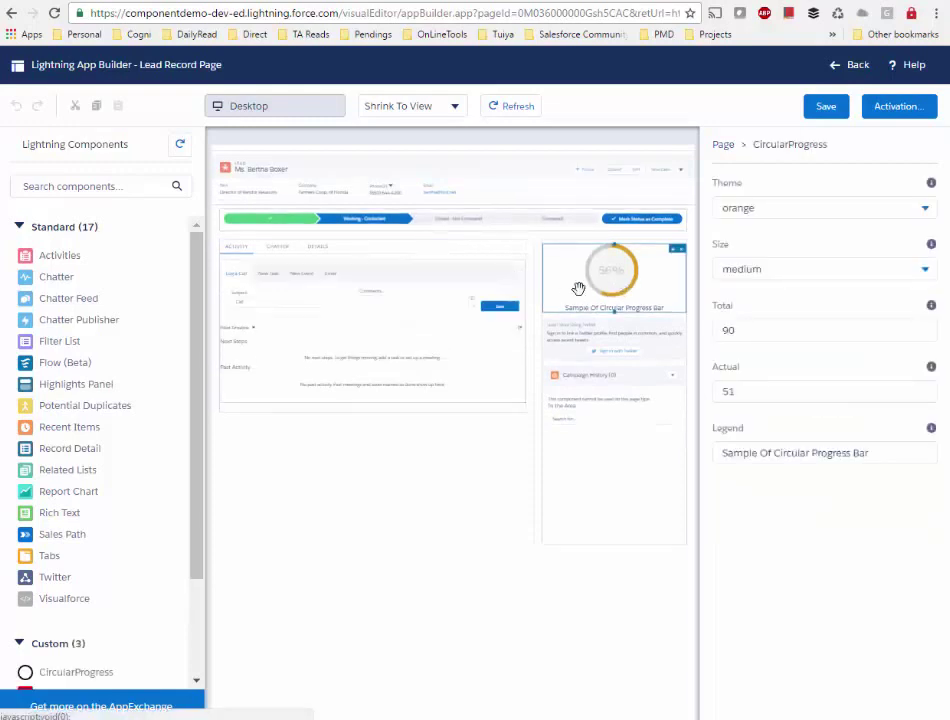
{"action": "left_click", "coordinate": [744, 394]}
{"action": "left_click_drag", "start_coordinate": [744, 394], "coordinate": [720, 396]}
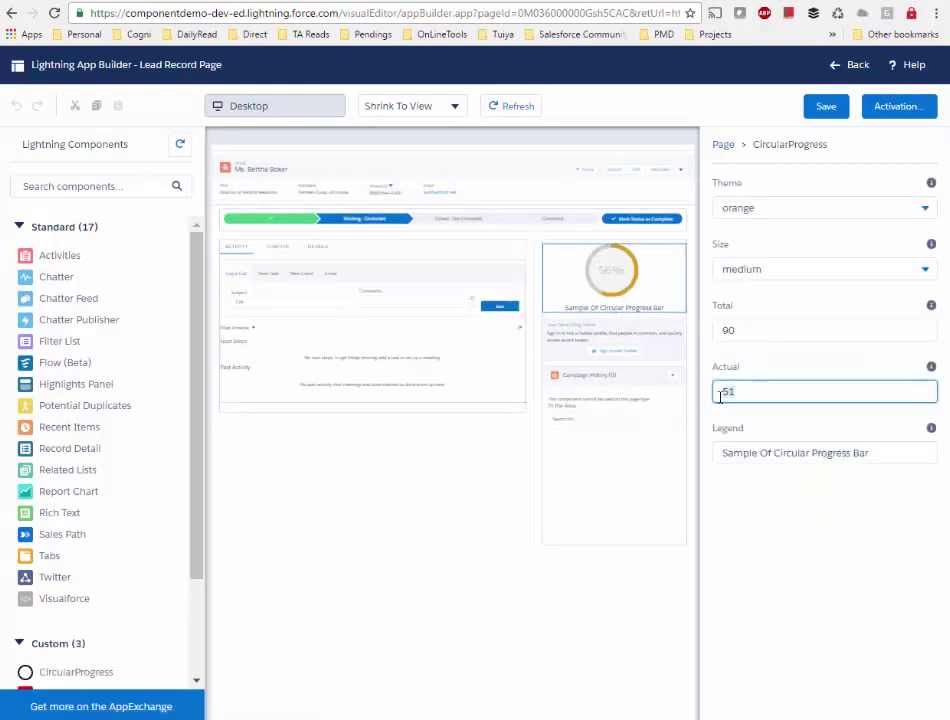
{"action": "key", "text": "ctrl+v"}
- Clear the component's total value, save the page and return to the lead record
{"action": "left_click", "coordinate": [740, 328]}
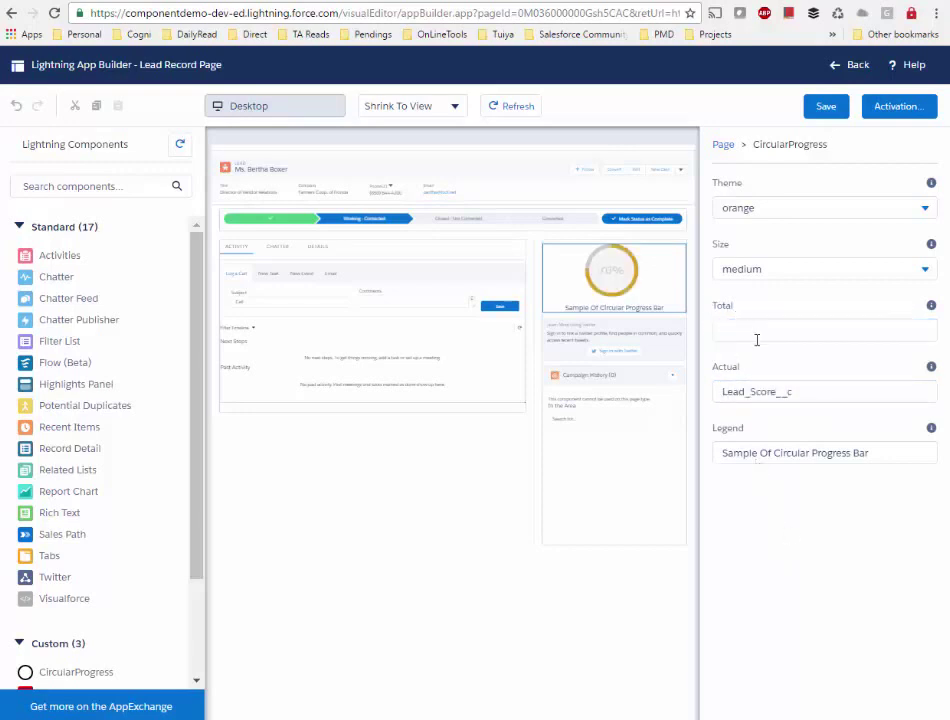
{"action": "left_click", "coordinate": [827, 108]}
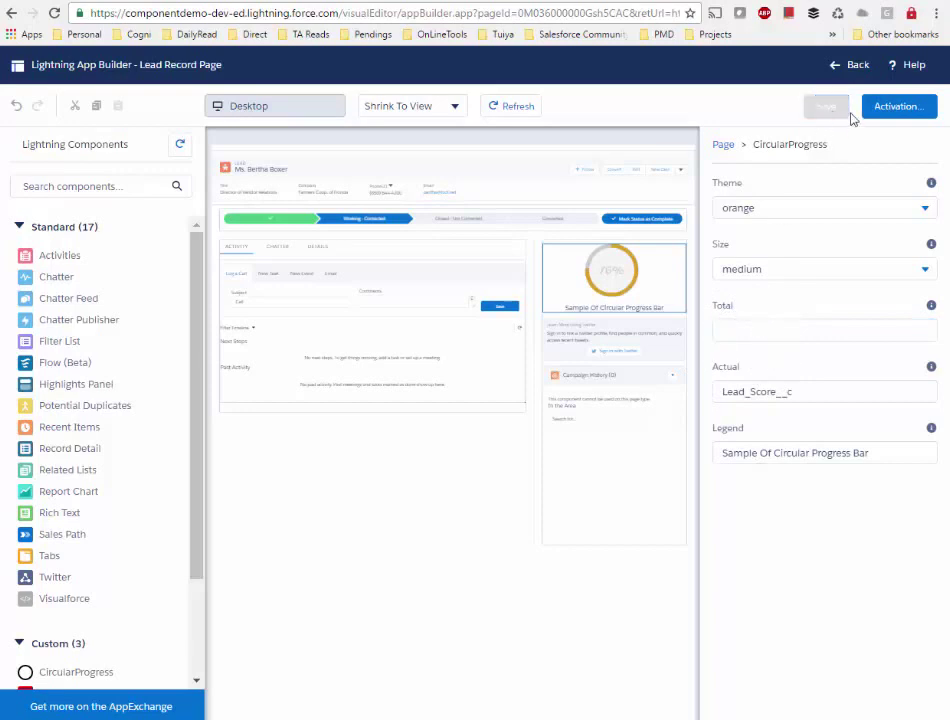
{"action": "left_click", "coordinate": [856, 75]}
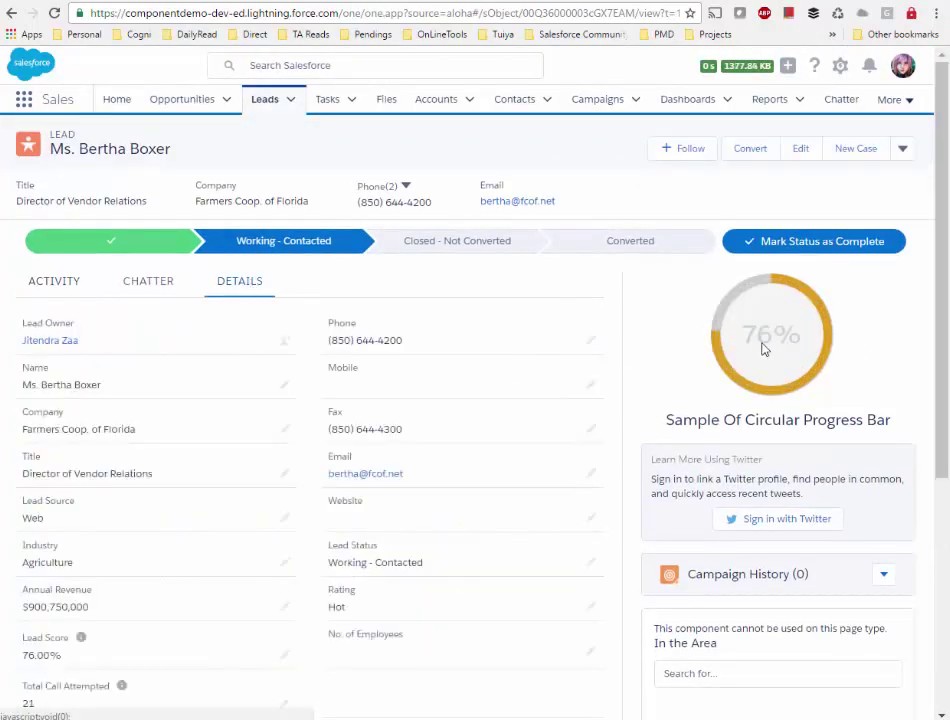
- Set the lead's Lead Score to 51 and save the record
{"action": "double_click", "coordinate": [66, 670]}
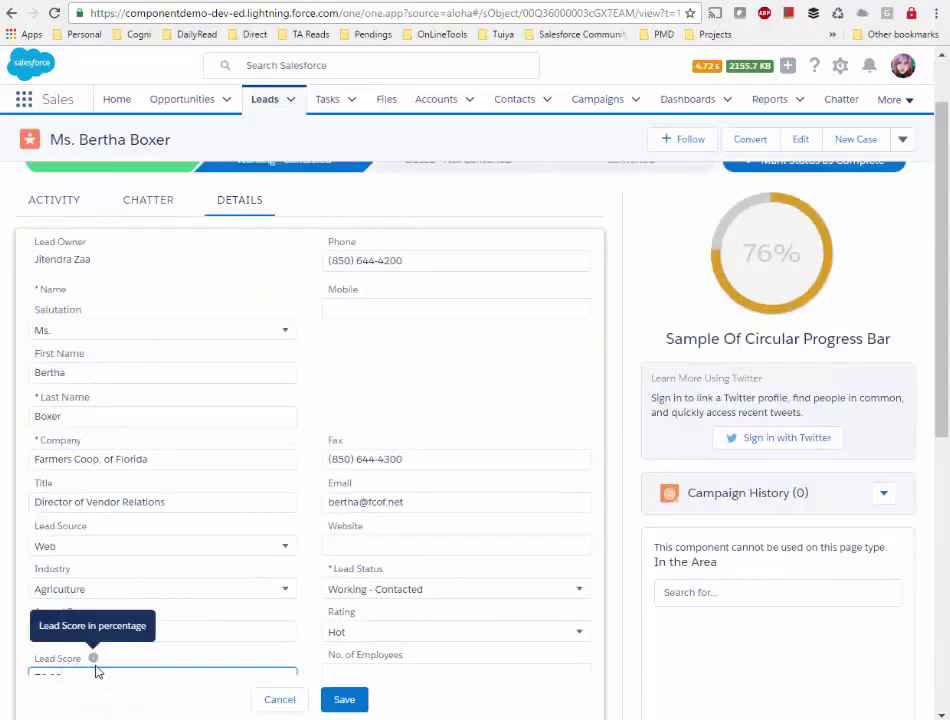
{"action": "scroll", "coordinate": [30, 523], "scroll_direction": "down", "scroll_amount": 2}
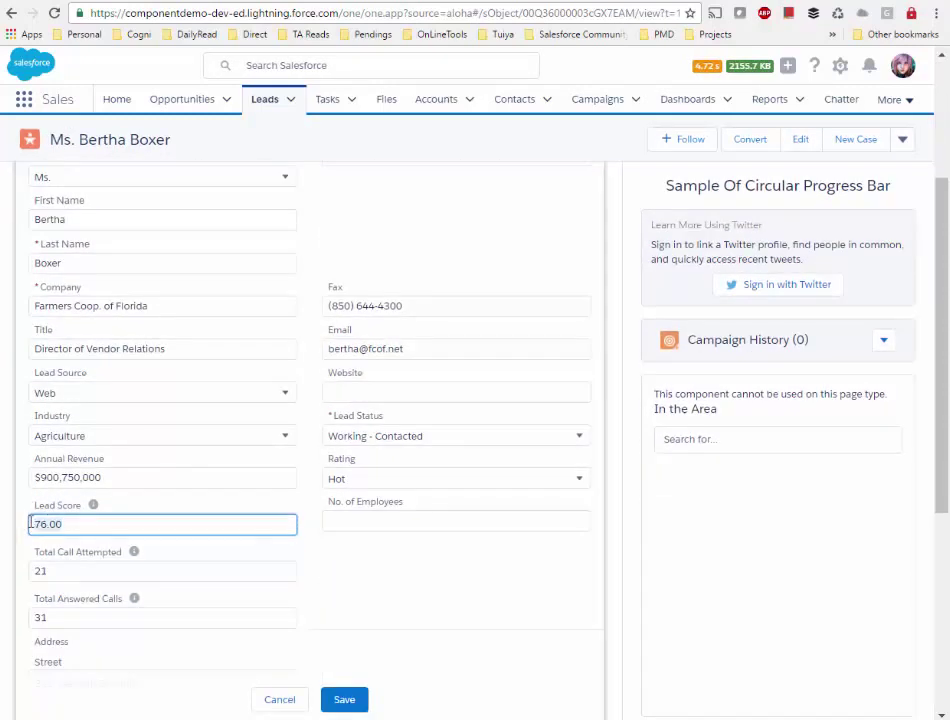
{"action": "type", "text": "151"}
{"action": "left_click", "coordinate": [344, 703]}
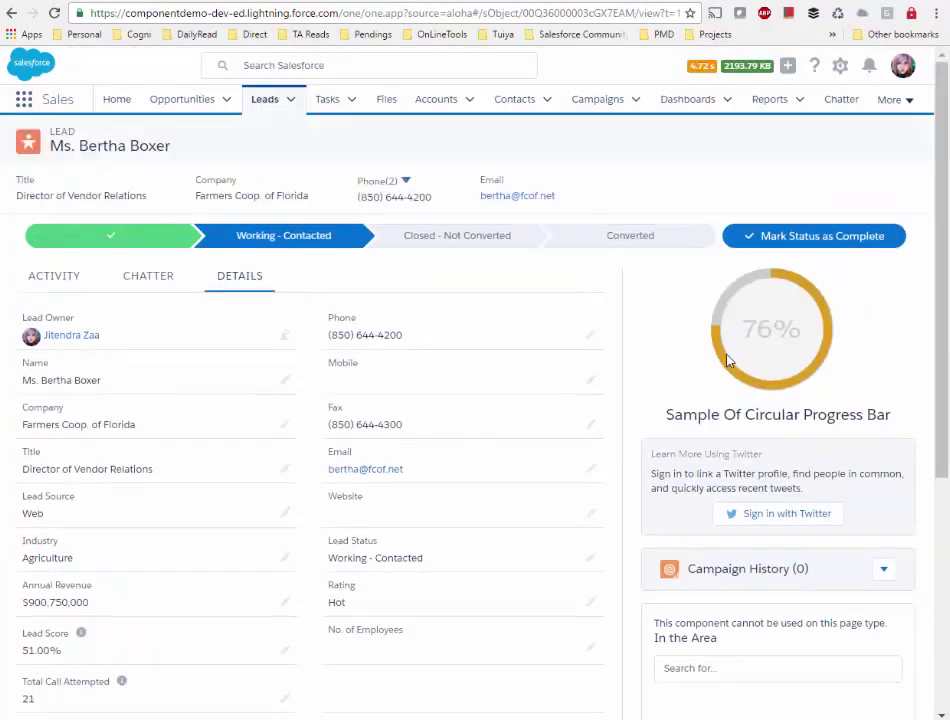
- Reload the lead record and compare the progress bar with the Lead Score in the details
{"action": "right_click", "coordinate": [772, 336]}
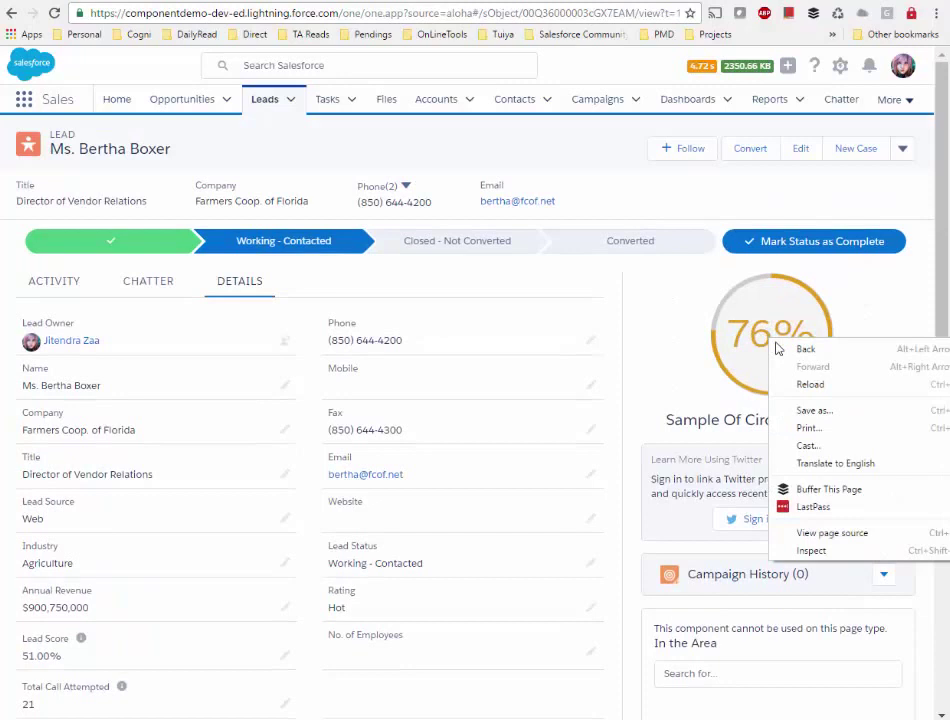
{"action": "left_click", "coordinate": [806, 384]}
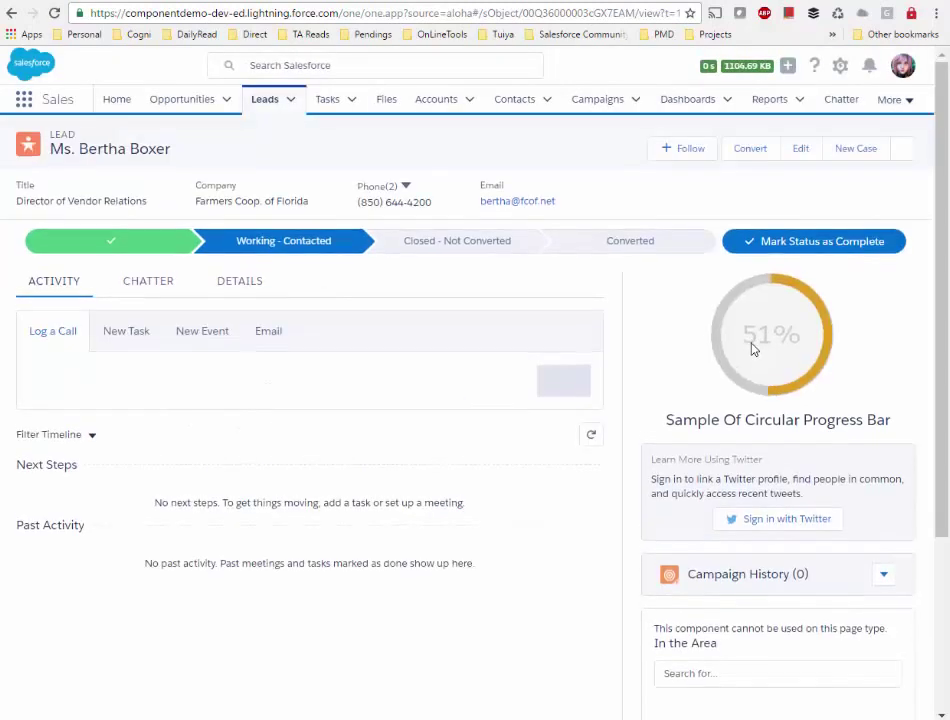
{"action": "left_click", "coordinate": [241, 296]}
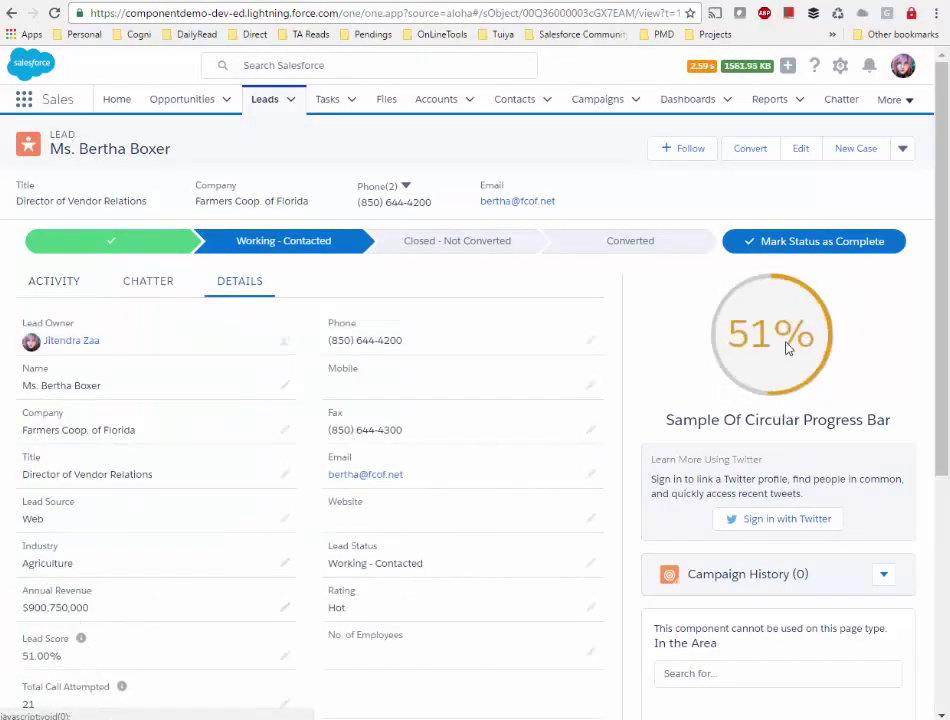
- Open the lead record page for editing and copy the field name Total_Answered_Calls__c from the notes in Notepad++
{"action": "left_click", "coordinate": [840, 66]}
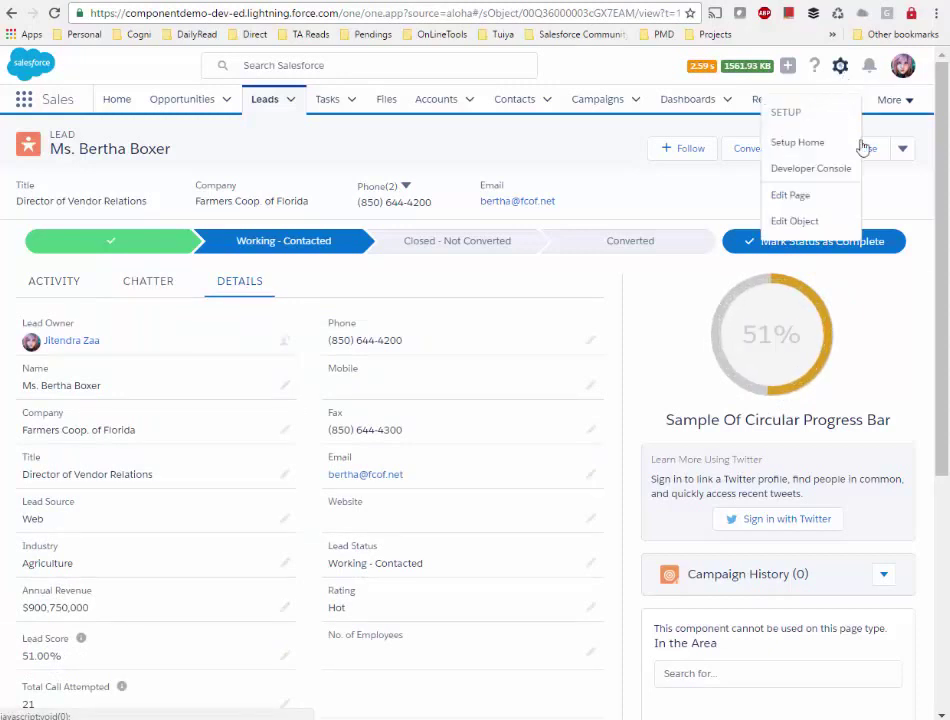
{"action": "left_click", "coordinate": [800, 195]}
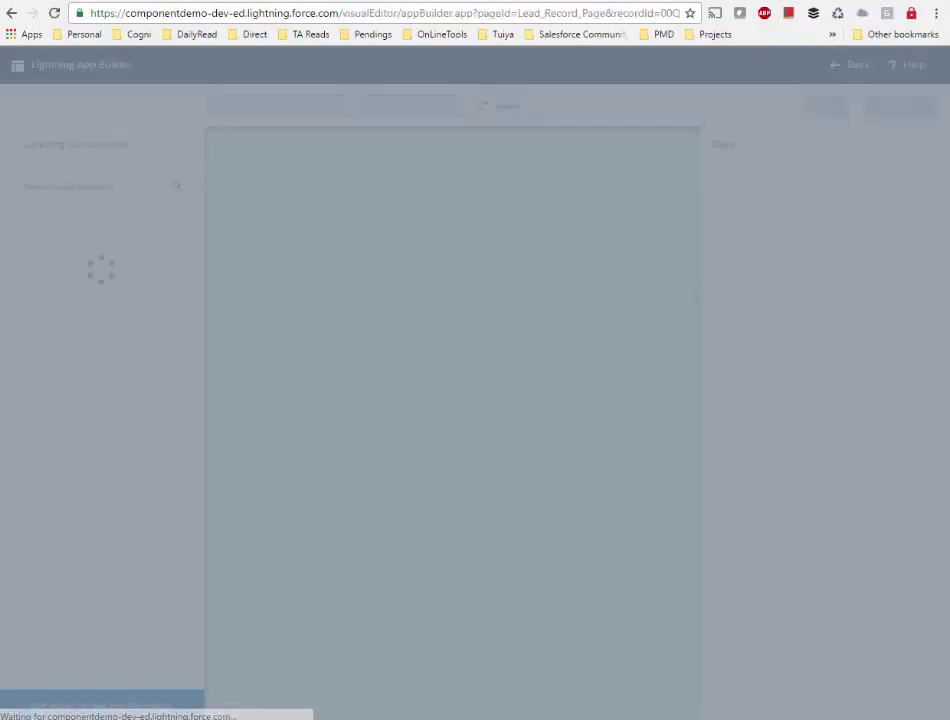
{"action": "key", "text": "alt+Tab"}
{"action": "left_click_drag", "start_coordinate": [242, 242], "coordinate": [96, 242]}
{"action": "key", "text": "ctrl+c"}
{"action": "left_click", "coordinate": [545, 8]}
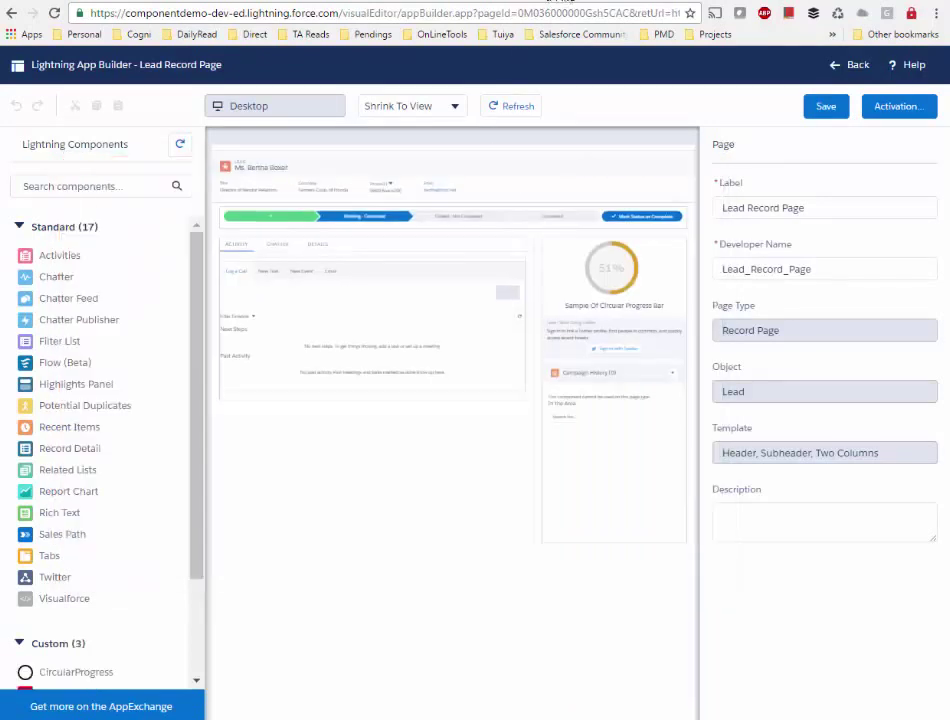
- Set the circular progress component's actual value to the field Total_Answered_Calls__c
{"action": "left_click", "coordinate": [611, 272]}
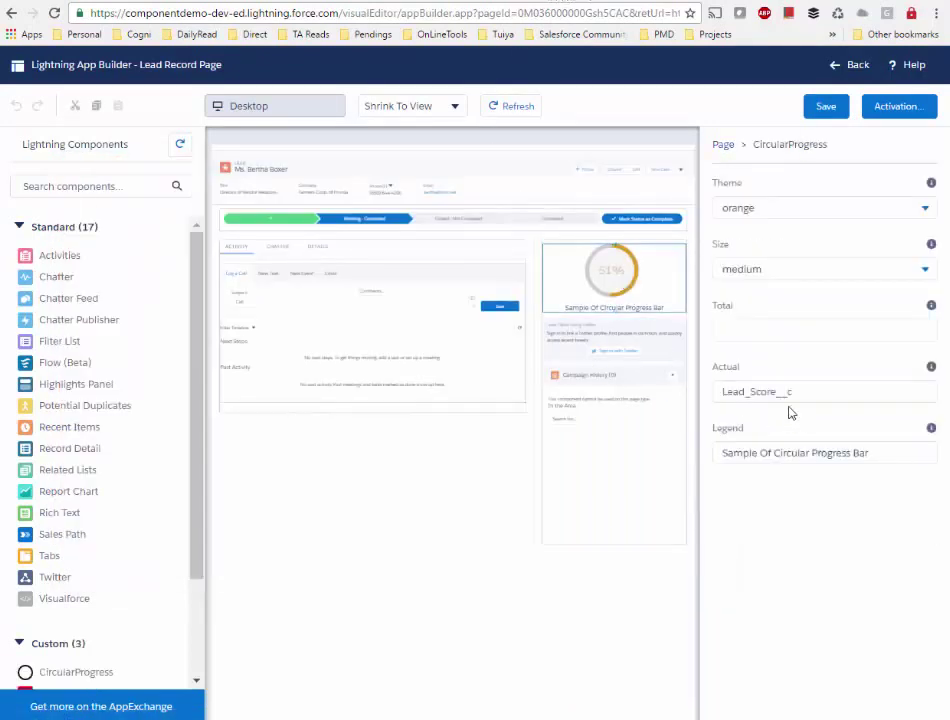
{"action": "left_click_drag", "start_coordinate": [790, 392], "coordinate": [721, 392]}
{"action": "key", "text": "ctrl+v"}
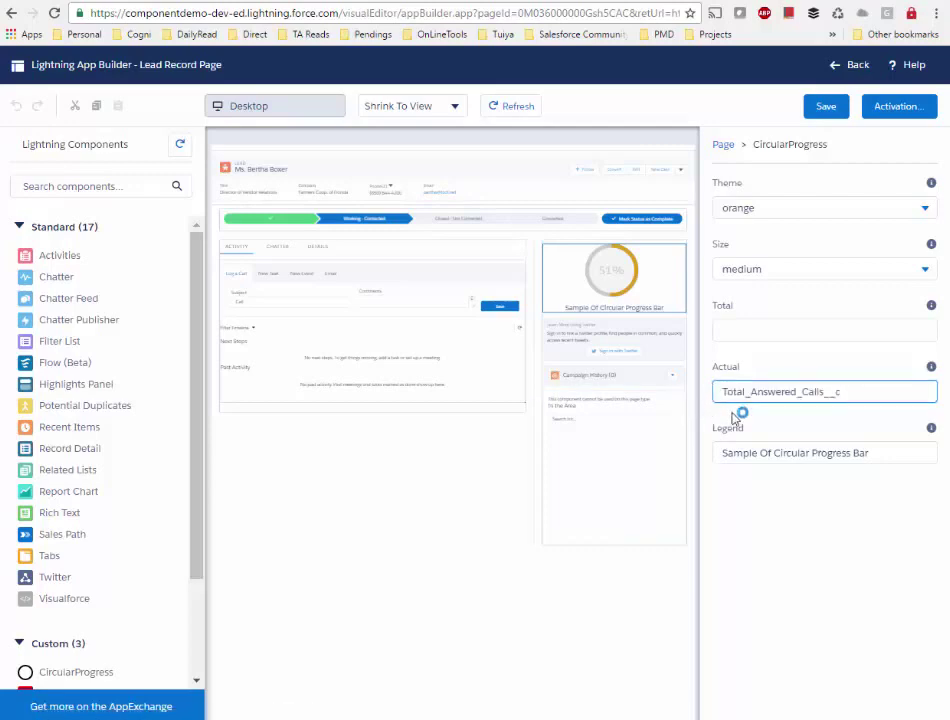
- Copy the field name Total_Call_Attempted__c from the Notepad++ notes and set it as the component's total value
{"action": "key", "text": "alt+Tab"}
{"action": "left_click_drag", "start_coordinate": [240, 258], "coordinate": [94, 253]}
{"action": "key", "text": "ctrl+c"}
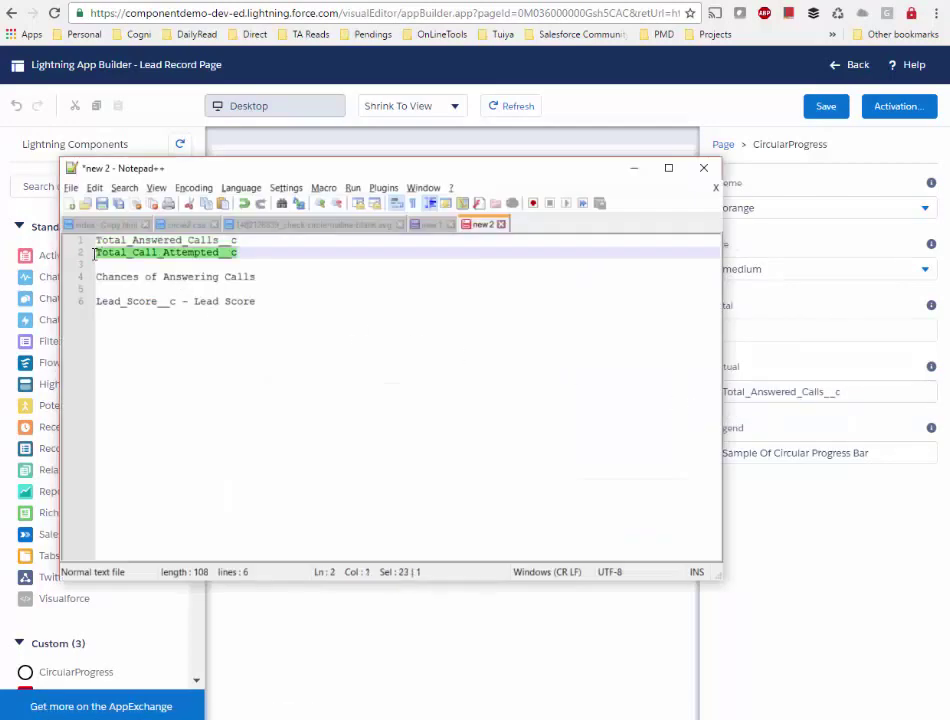
{"action": "key", "text": "alt+Tab"}
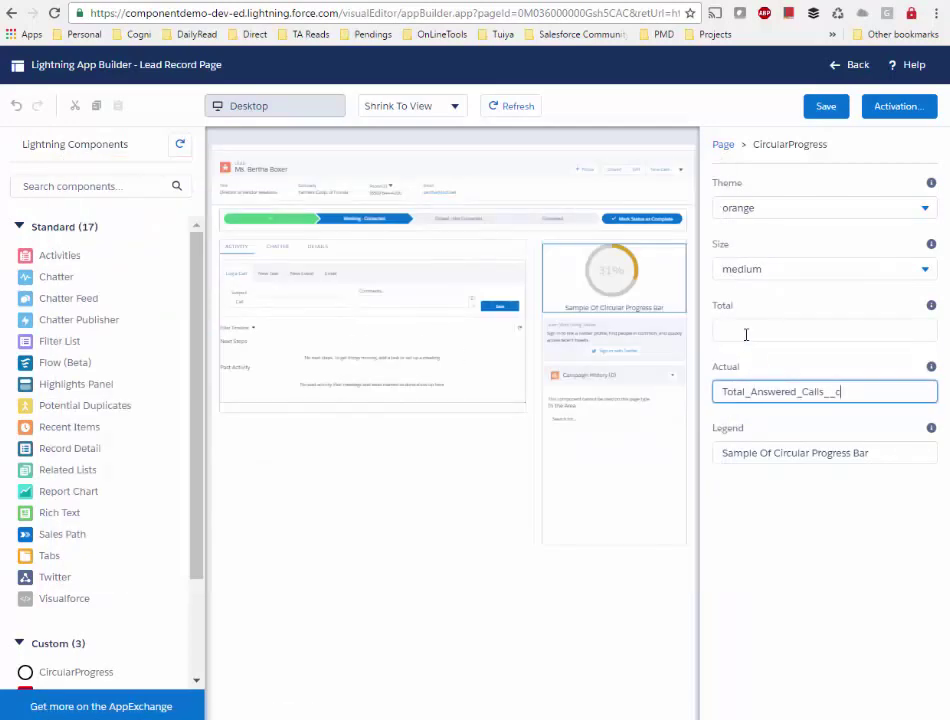
{"action": "left_click", "coordinate": [744, 331]}
{"action": "key", "text": "ctrl+v"}
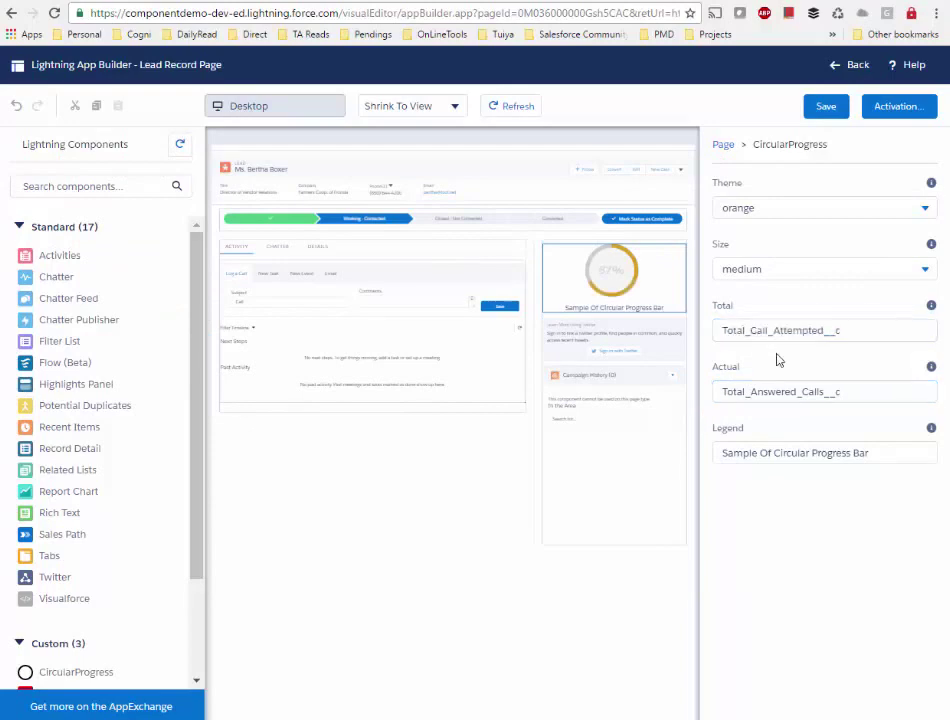
- Replace the component's legend with "Chances of Answering Calls", copied from the Notepad++ notes
{"action": "key", "text": "alt+Tab"}
{"action": "left_click_drag", "start_coordinate": [257, 277], "coordinate": [100, 287]}
{"action": "key", "text": "ctrl+c"}
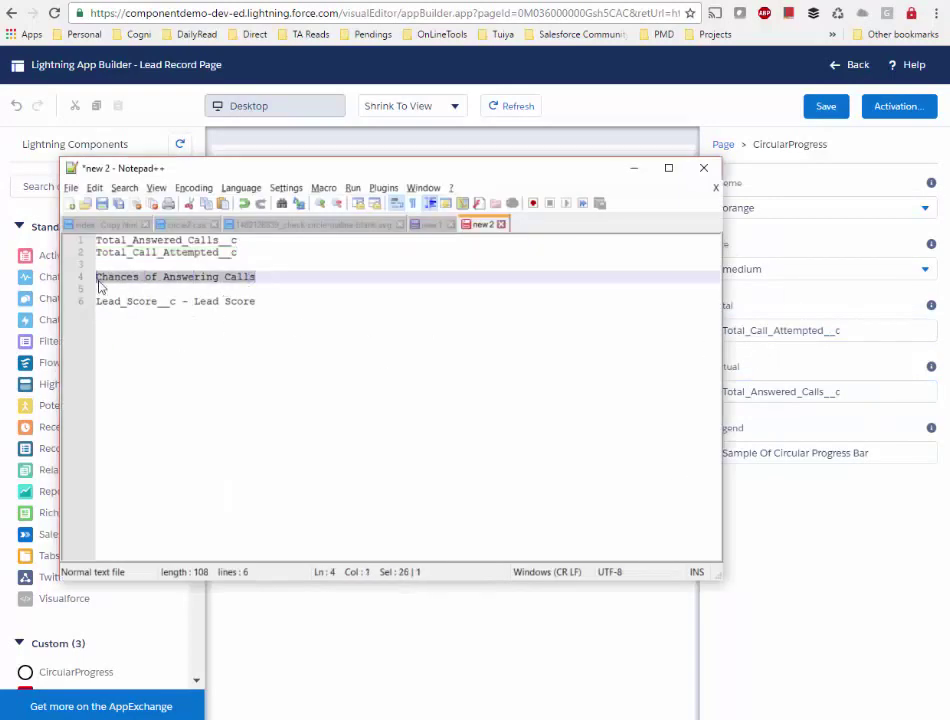
{"action": "key", "text": "alt+Tab"}
{"action": "left_click", "coordinate": [782, 453]}
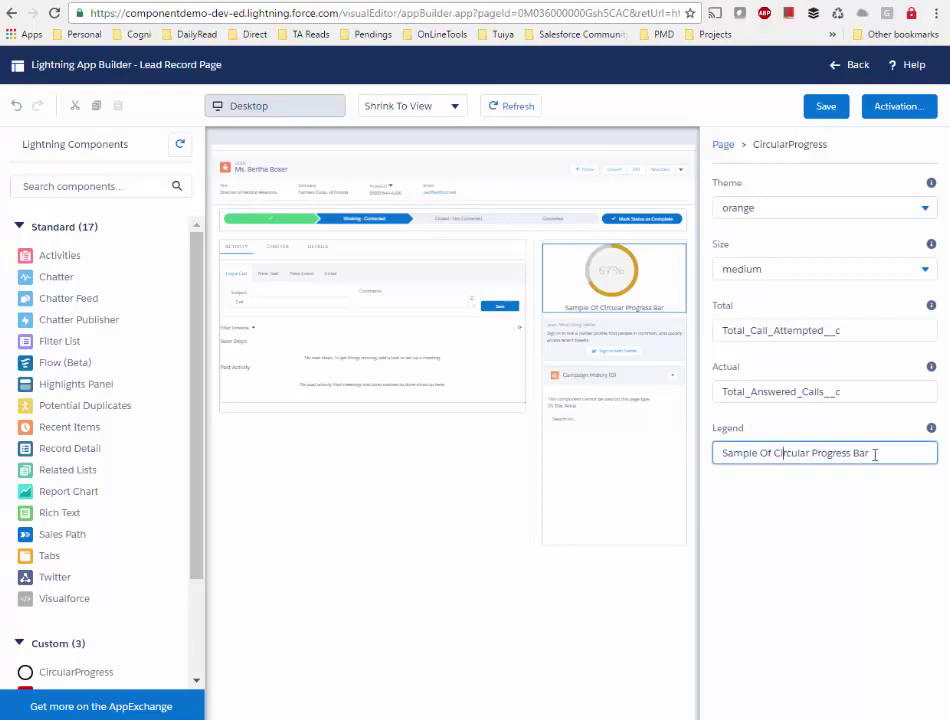
{"action": "key", "text": "ctrl+a"}
{"action": "key", "text": "ctrl+v"}
{"action": "left_click", "coordinate": [843, 513]}
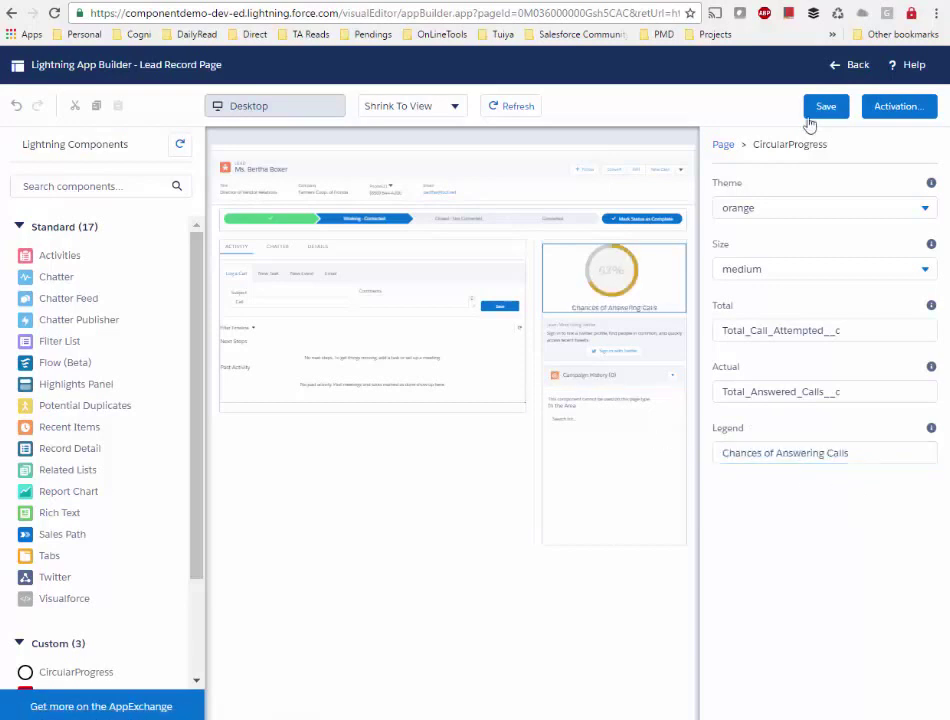
- Save the lead record page and return to the lead record
{"action": "left_click", "coordinate": [824, 107]}
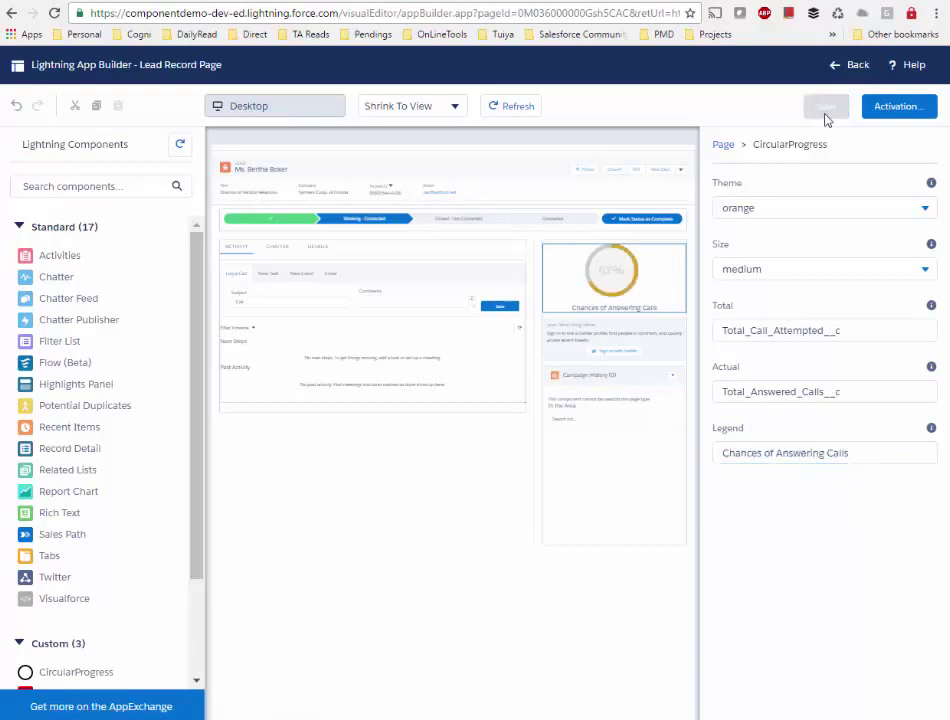
{"action": "left_click", "coordinate": [838, 114]}
{"action": "left_click", "coordinate": [852, 64]}
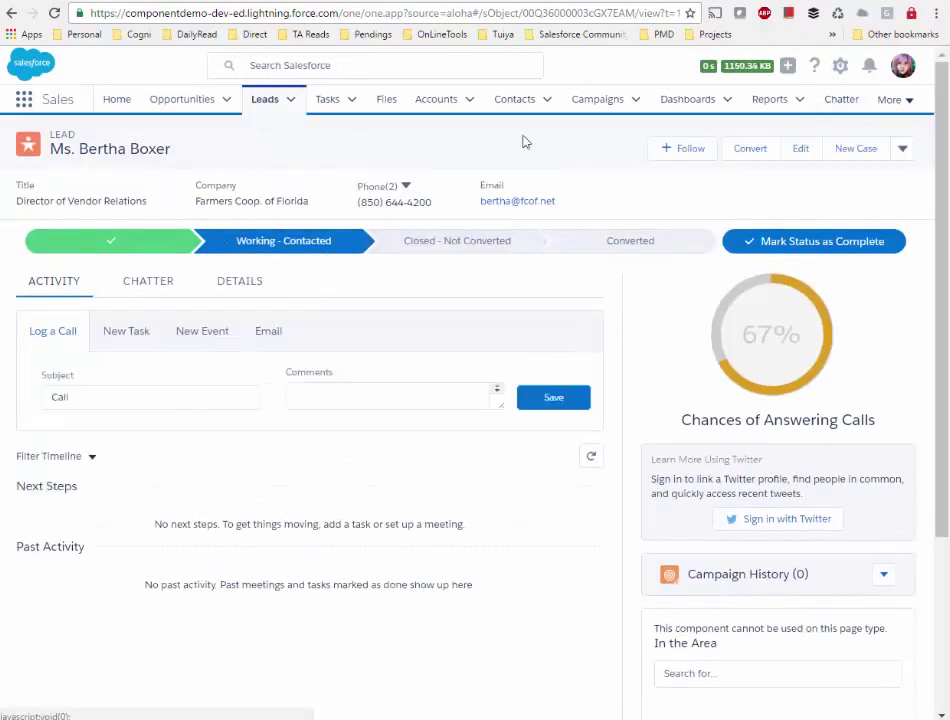
- Change the Total Call Attempted value in the lead's details and save the record
{"action": "left_click", "coordinate": [232, 283]}
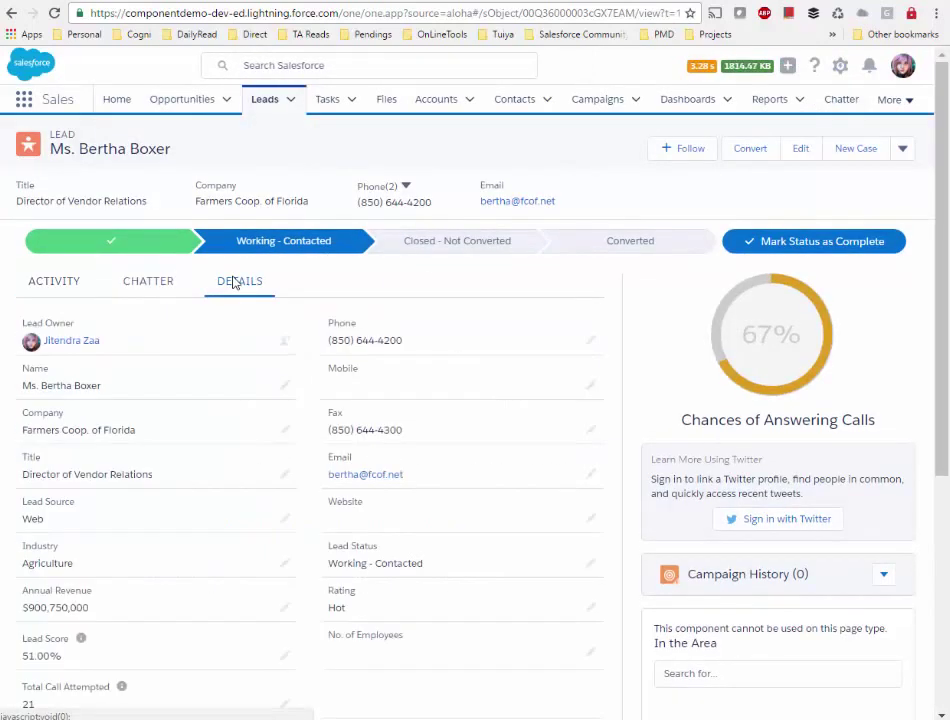
{"action": "scroll", "coordinate": [200, 500], "scroll_direction": "down", "scroll_amount": 1}
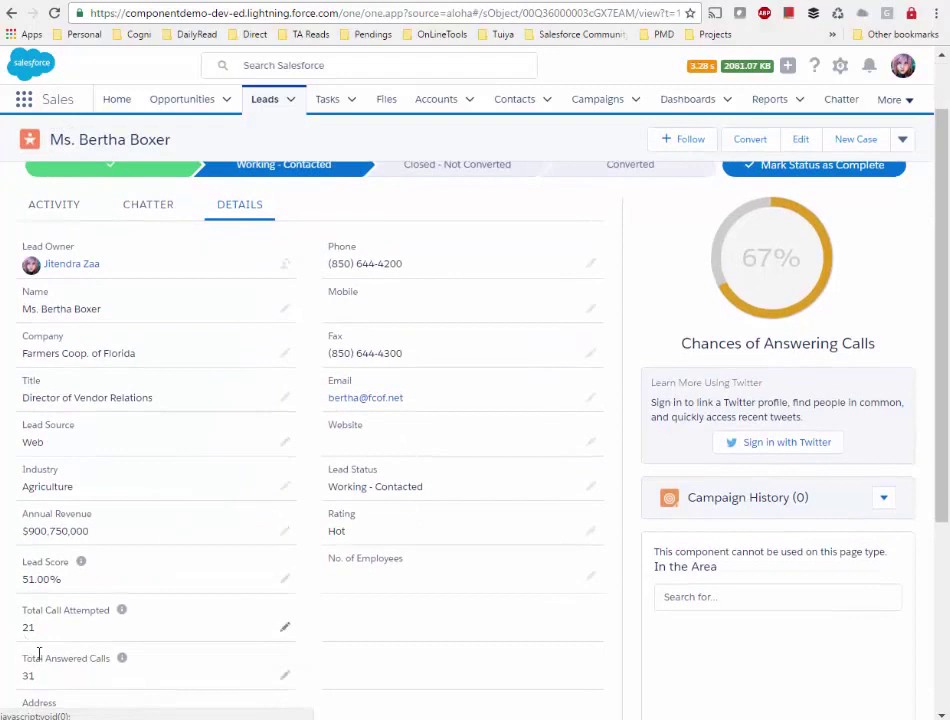
{"action": "scroll", "coordinate": [117, 622], "scroll_direction": "down", "scroll_amount": 1}
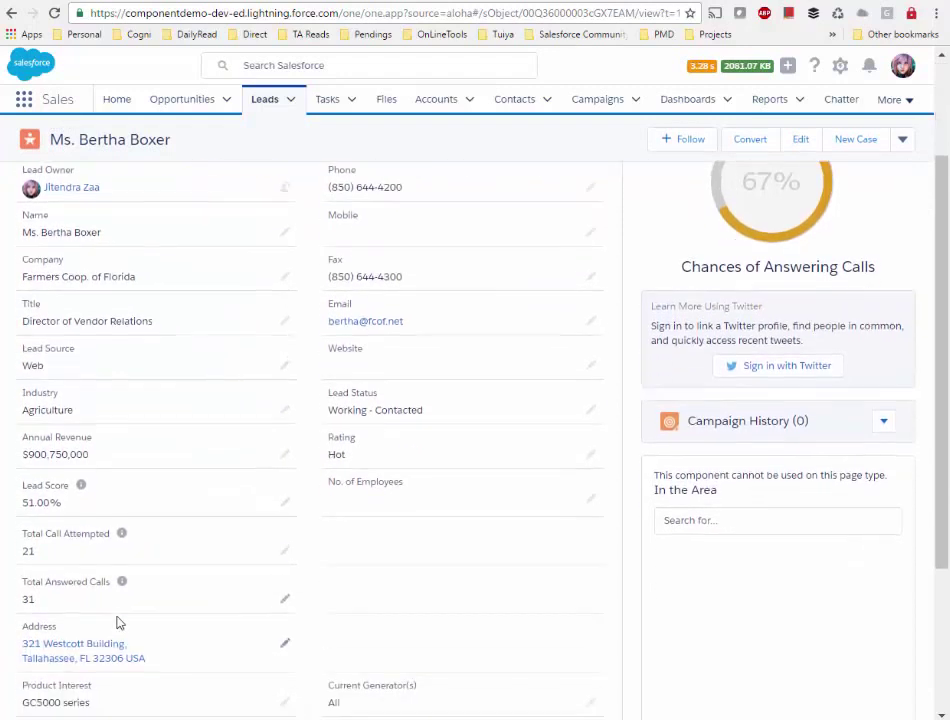
{"action": "left_click", "coordinate": [284, 554]}
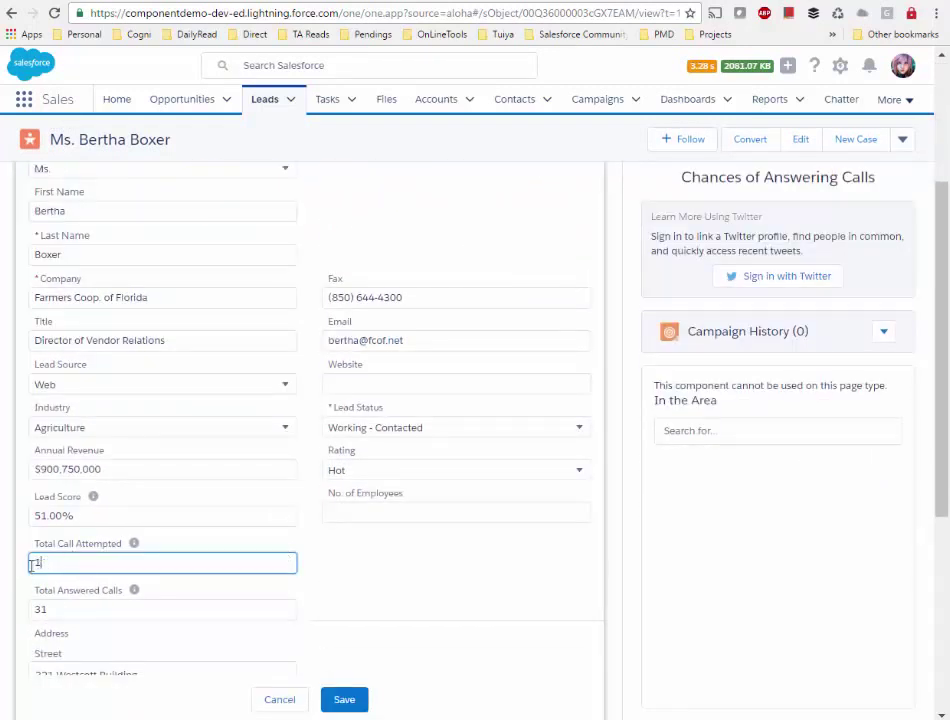
{"action": "left_click", "coordinate": [346, 698]}
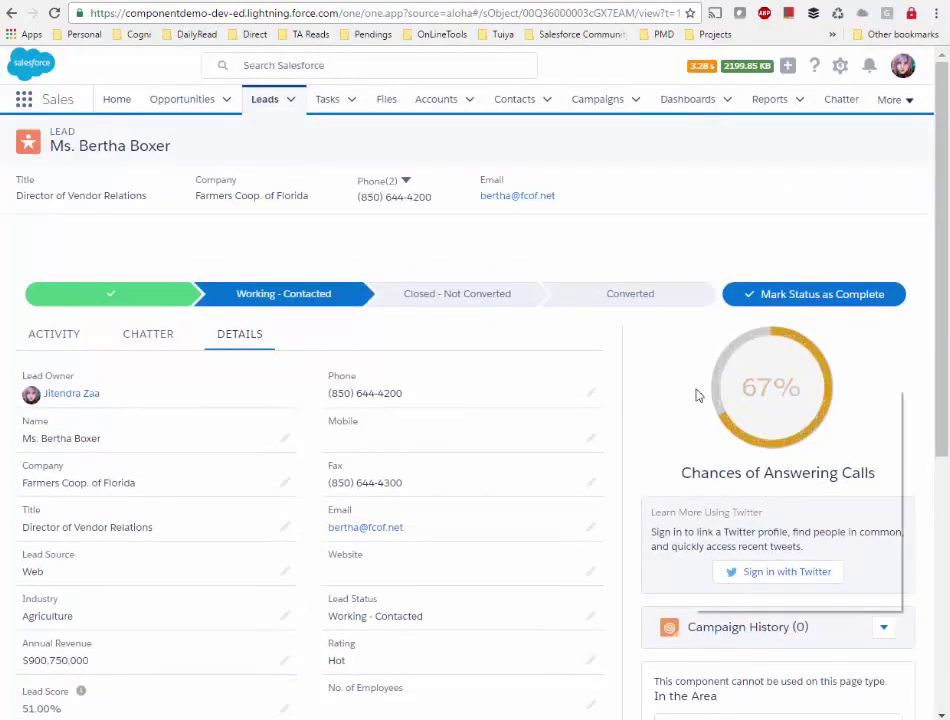
- Reload the lead record and examine the progress bar's percentage and its legend
{"action": "right_click", "coordinate": [695, 392]}
{"action": "left_click", "coordinate": [733, 436]}
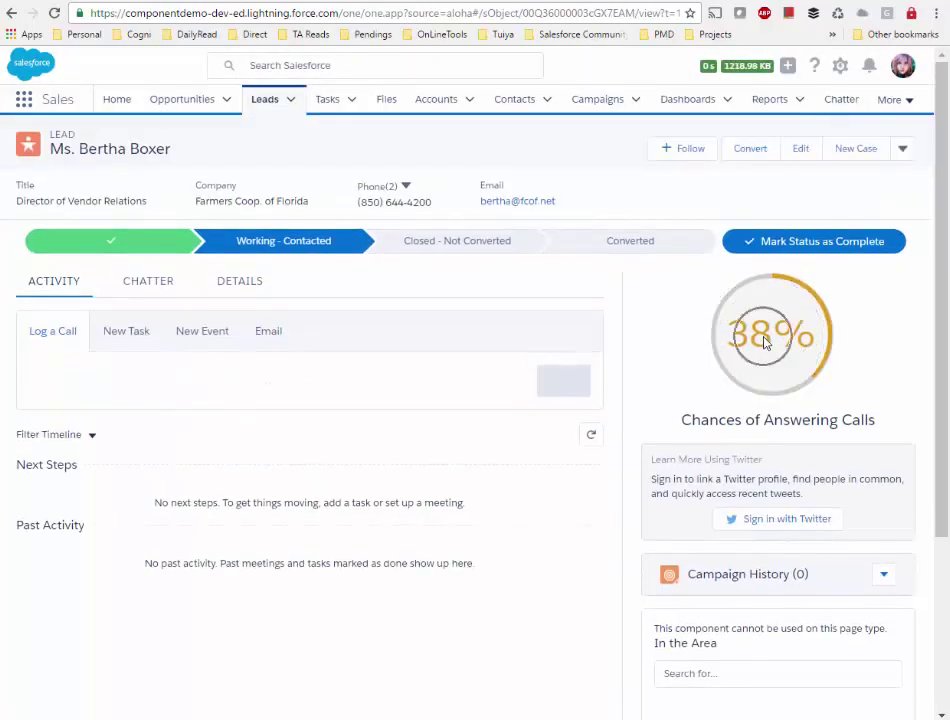
{"action": "left_click_drag", "start_coordinate": [876, 420], "coordinate": [695, 423]}
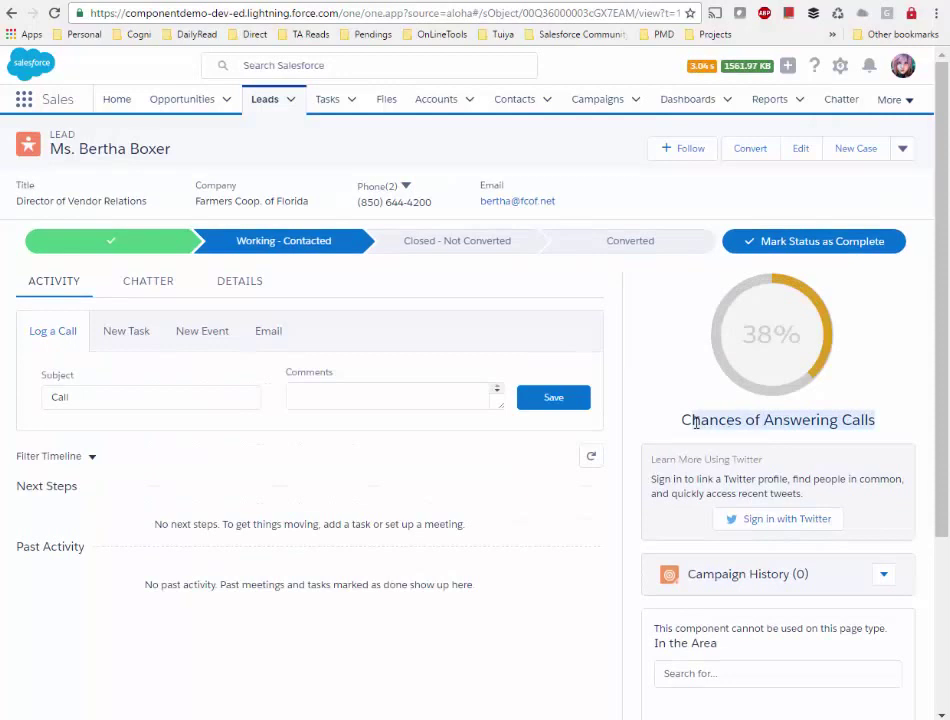
{"action": "left_click", "coordinate": [901, 387]}
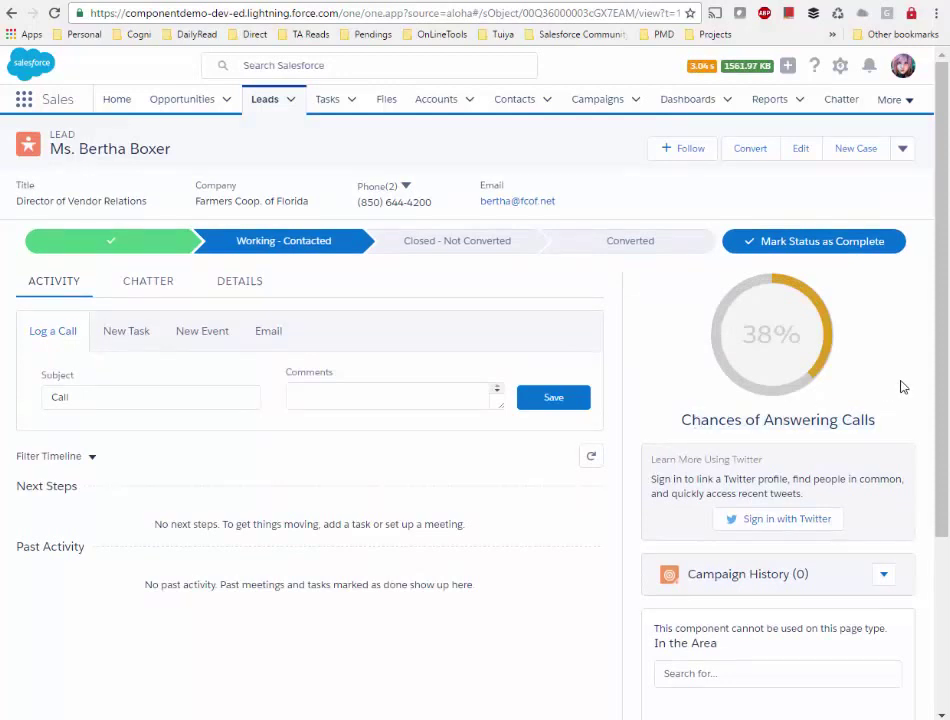